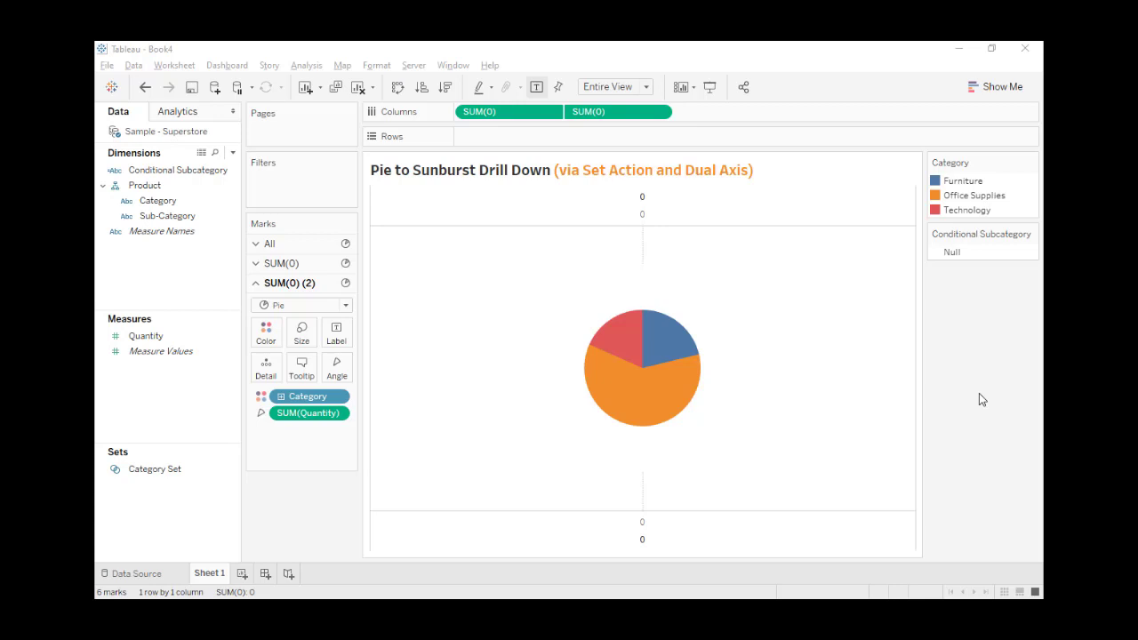
Preview the existing sunburst by drilling into Office Supplies and Furniture, then collapse it
left_click(687, 389)
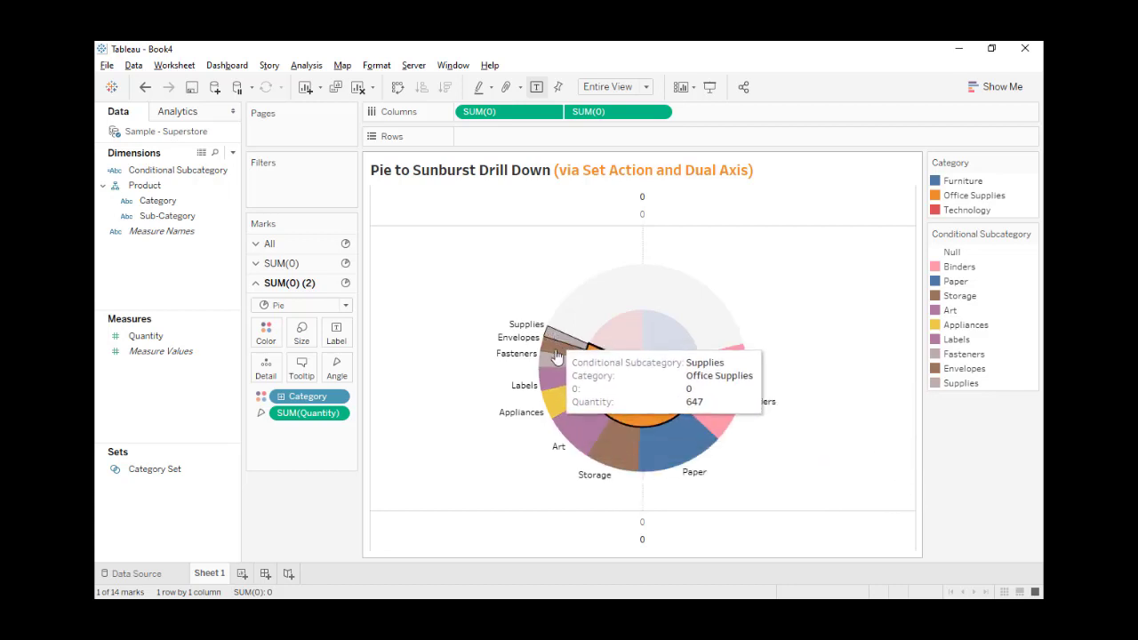
left_click(668, 337)
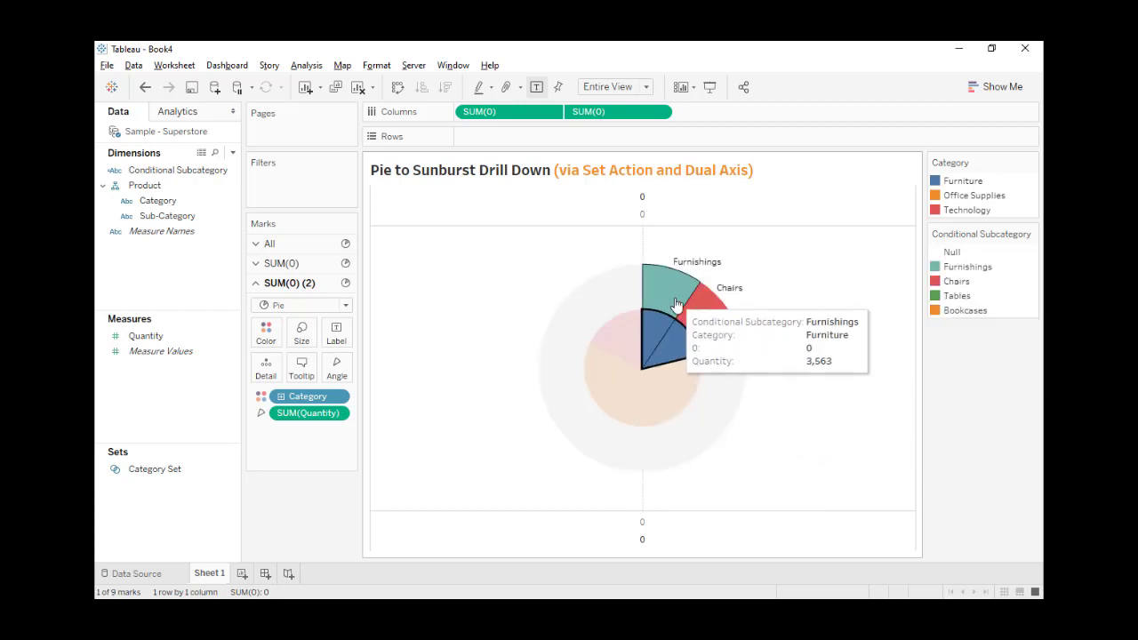
left_click(783, 414)
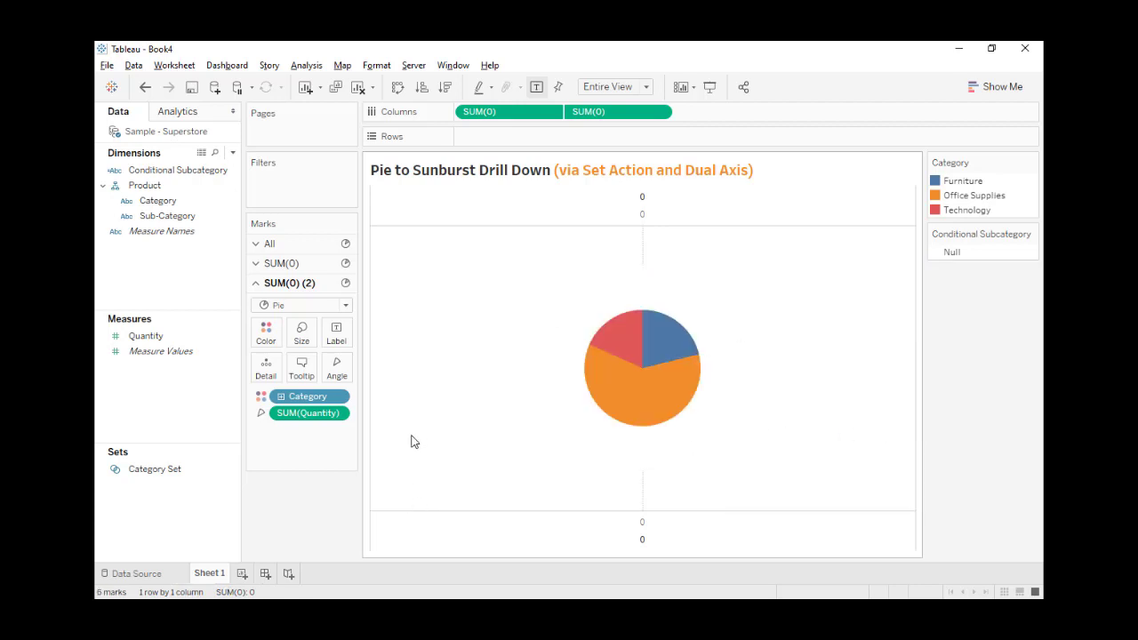
Clear the sheet and build a Pie mark with Category on Color and Quantity on Label
key("alt+shift+BackSpace")
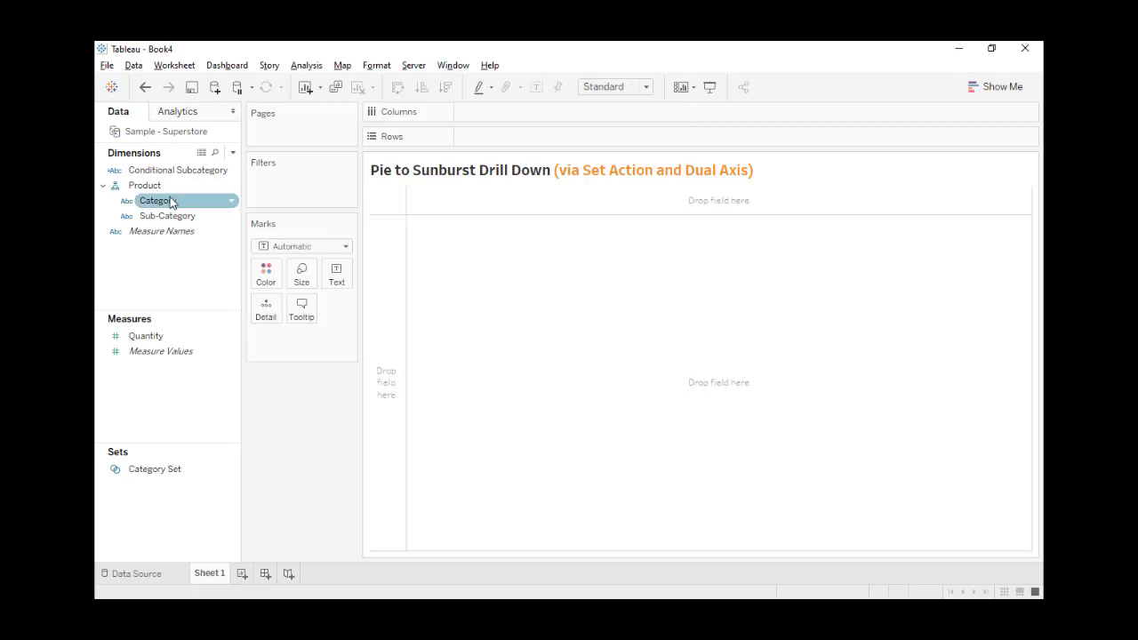
left_click(167, 203)
left_click_drag(166, 203, 266, 275)
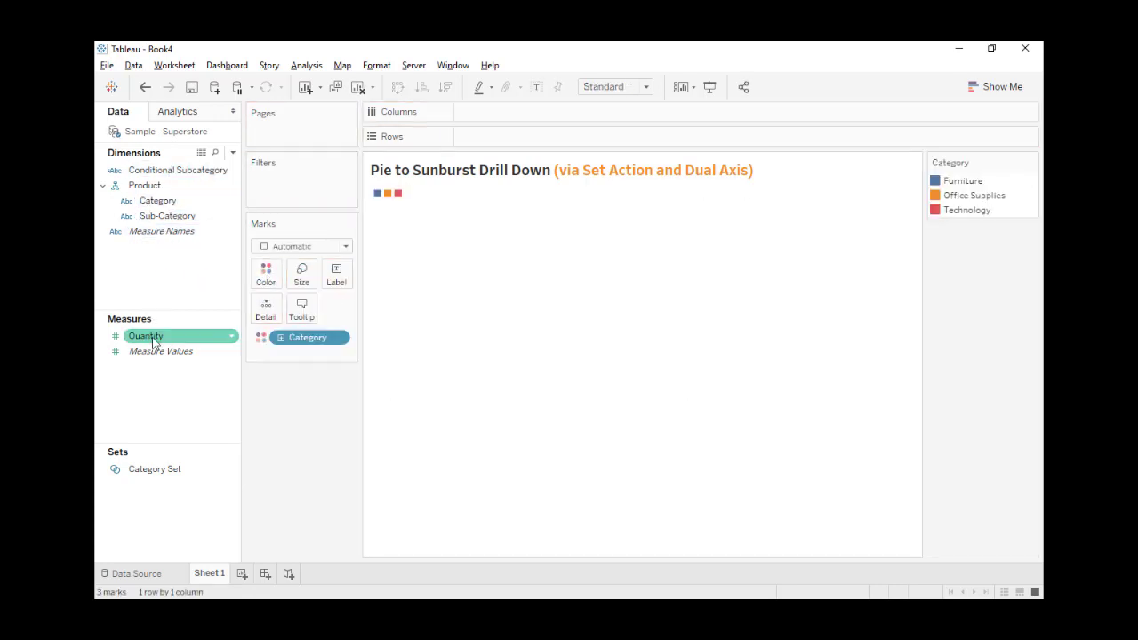
left_click_drag(152, 336, 343, 272)
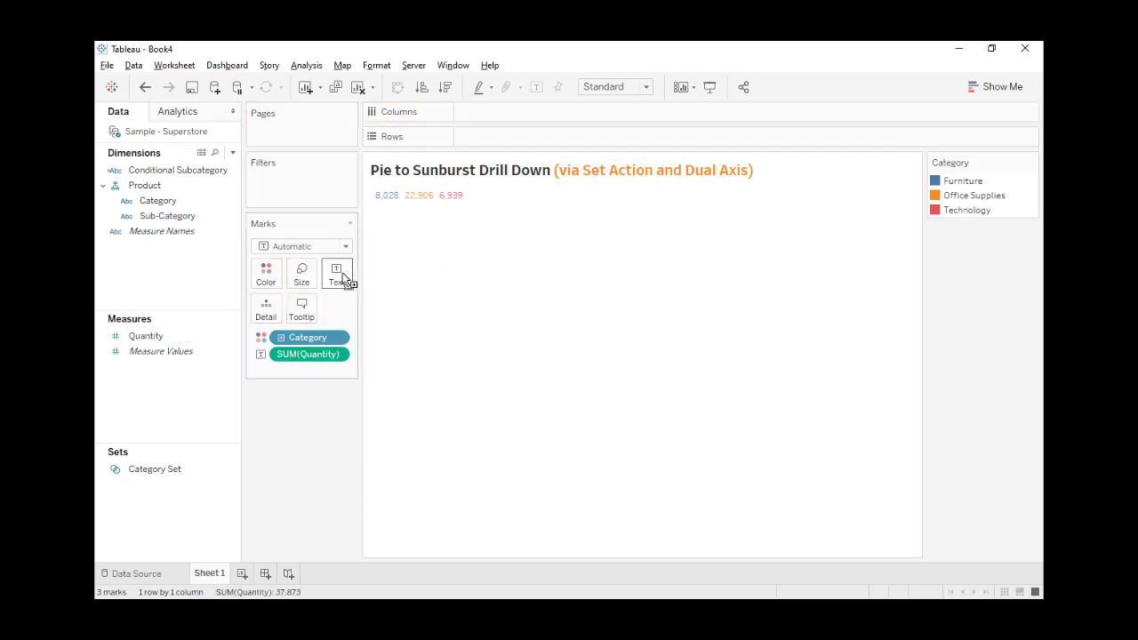
left_click(298, 247)
left_click(288, 413)
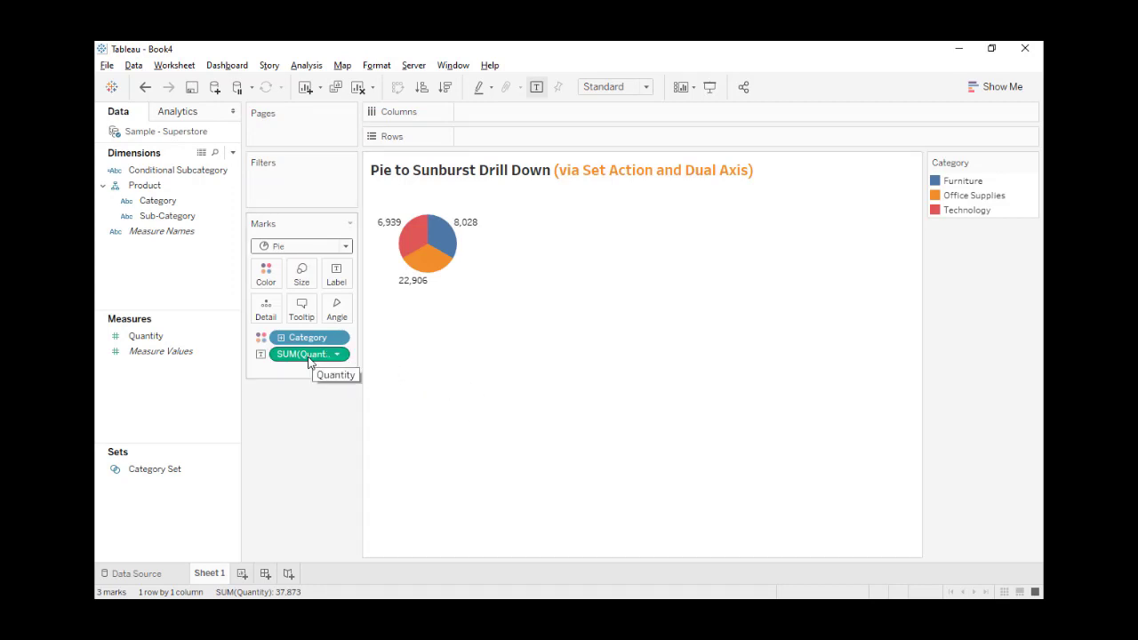
Drive slice angles by SUM(Quantity) and fit the view to Entire View
left_click_drag(310, 360, 336, 308)
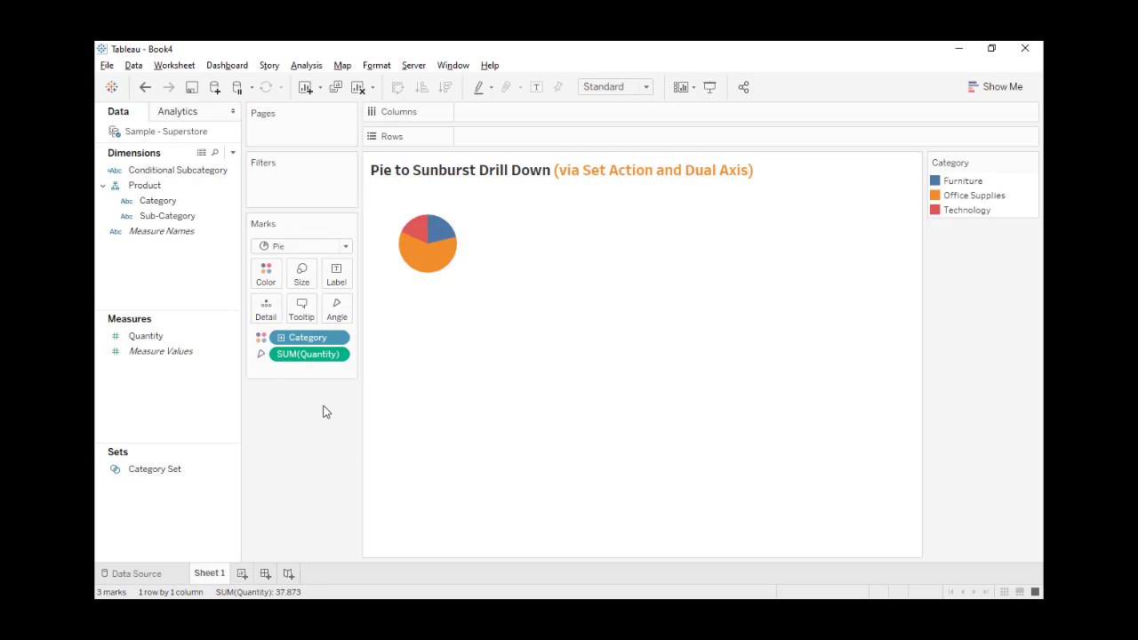
left_click(612, 87)
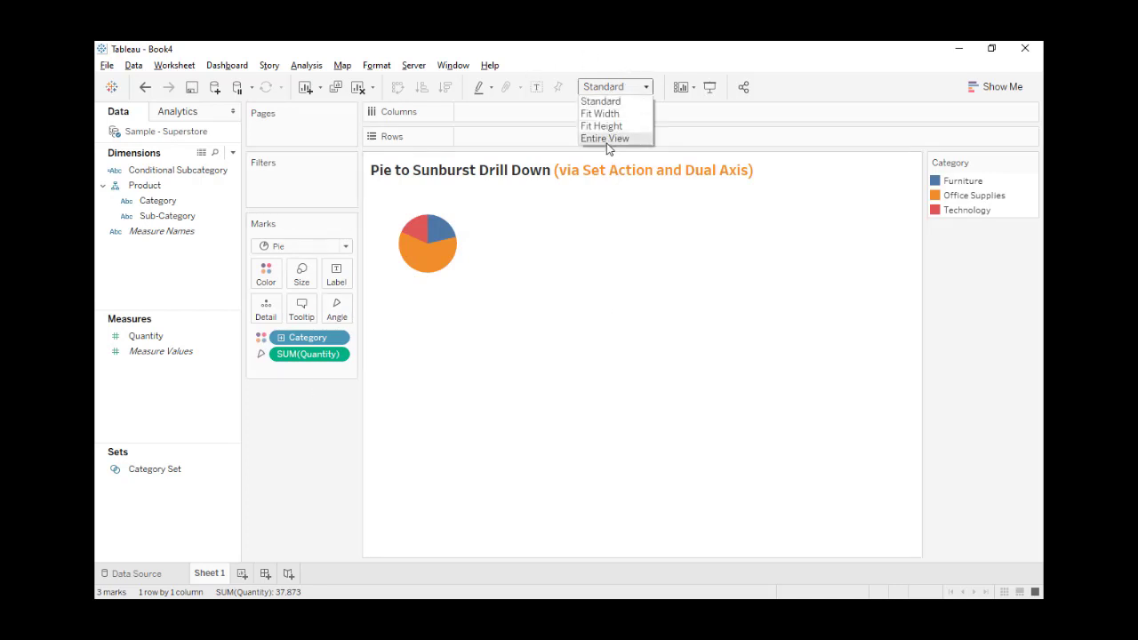
left_click(606, 138)
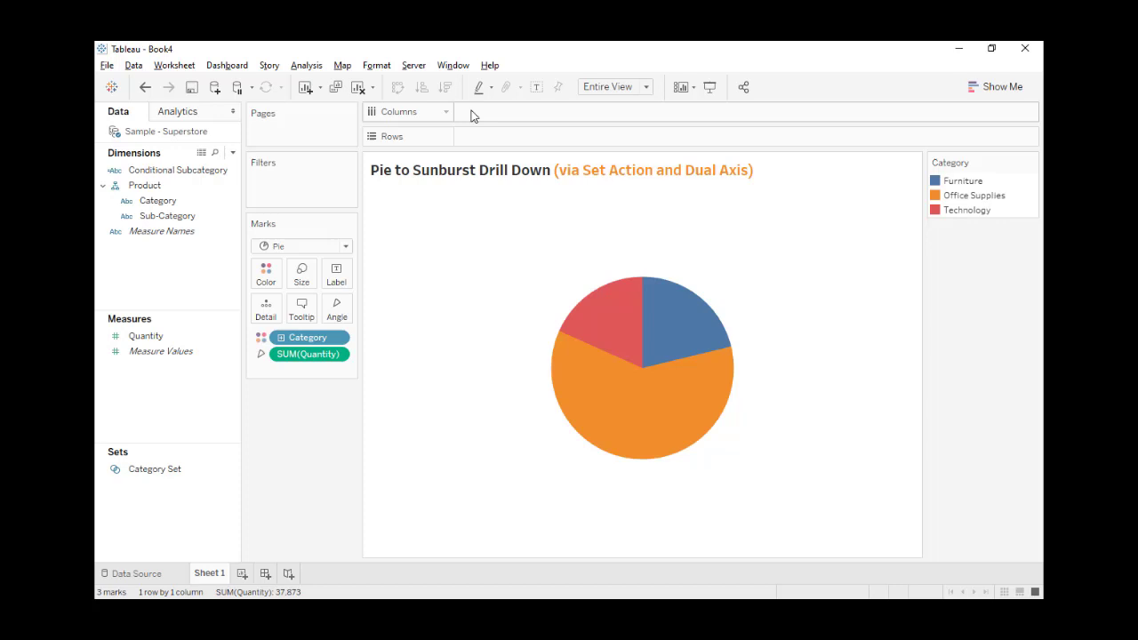
Add an inline 0 calculation to Columns and duplicate the SUM(0) pill for two pies
double_click(498, 119)
type("0")
key("Return")
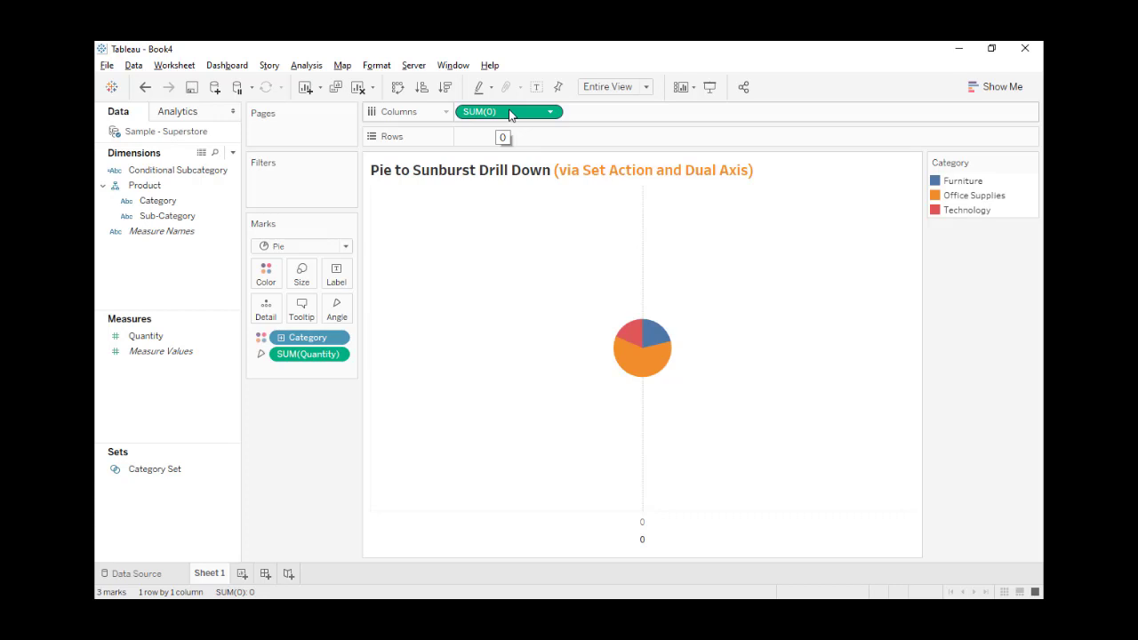
left_click_drag(512, 115, 630, 114)
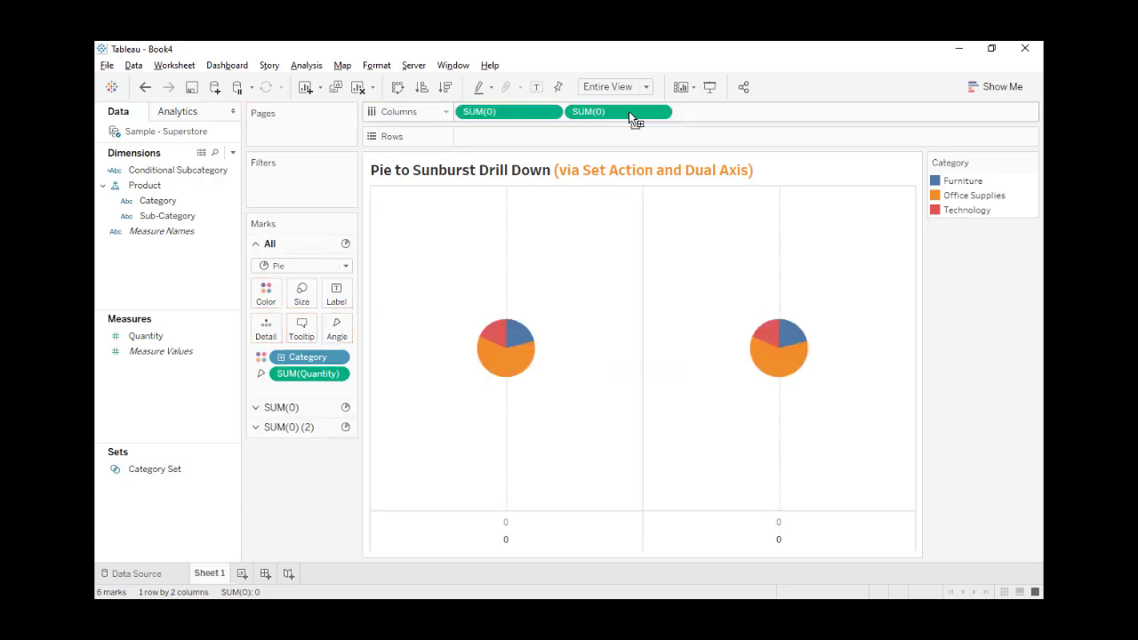
Increase the mark size to enlarge both pies, then expand the first SUM(0) marks card
left_click(302, 296)
left_click_drag(328, 332, 362, 333)
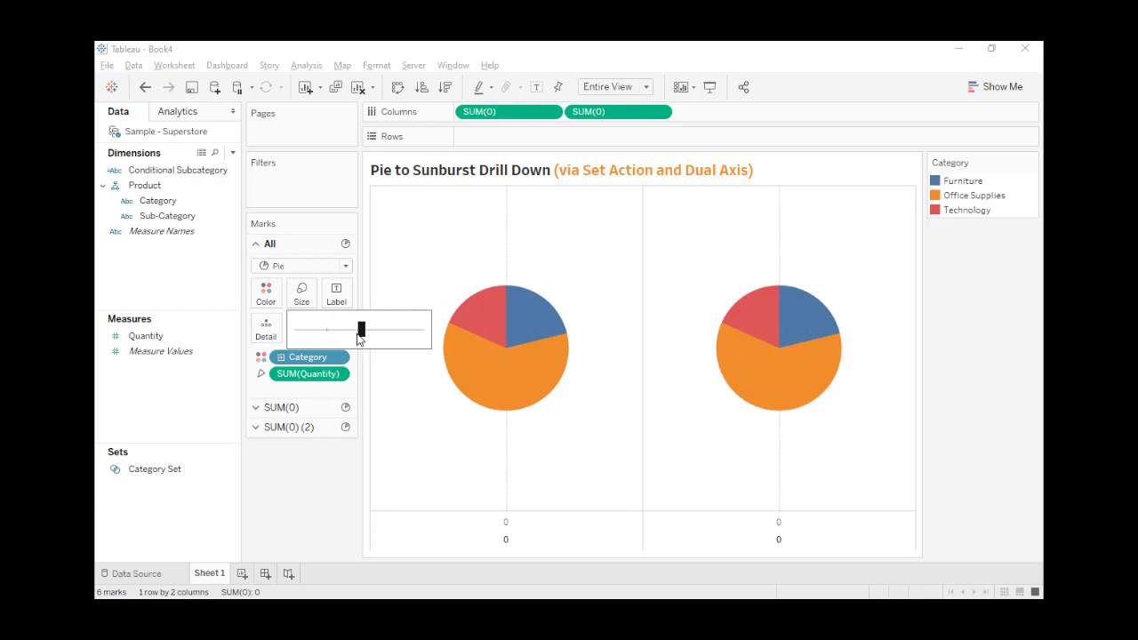
left_click(299, 502)
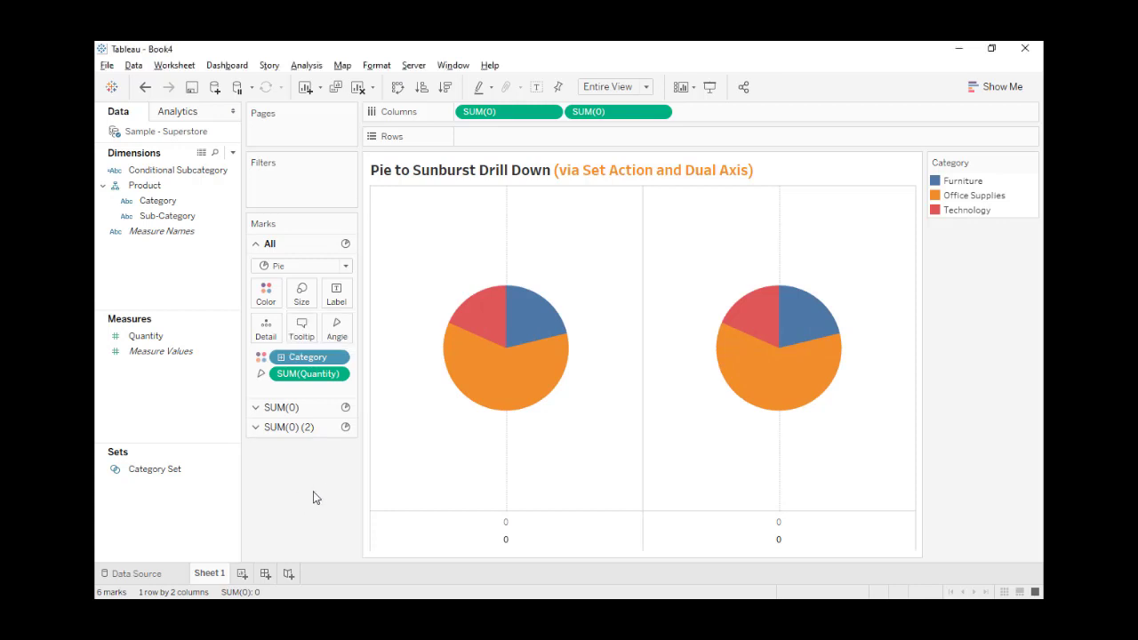
left_click(322, 411)
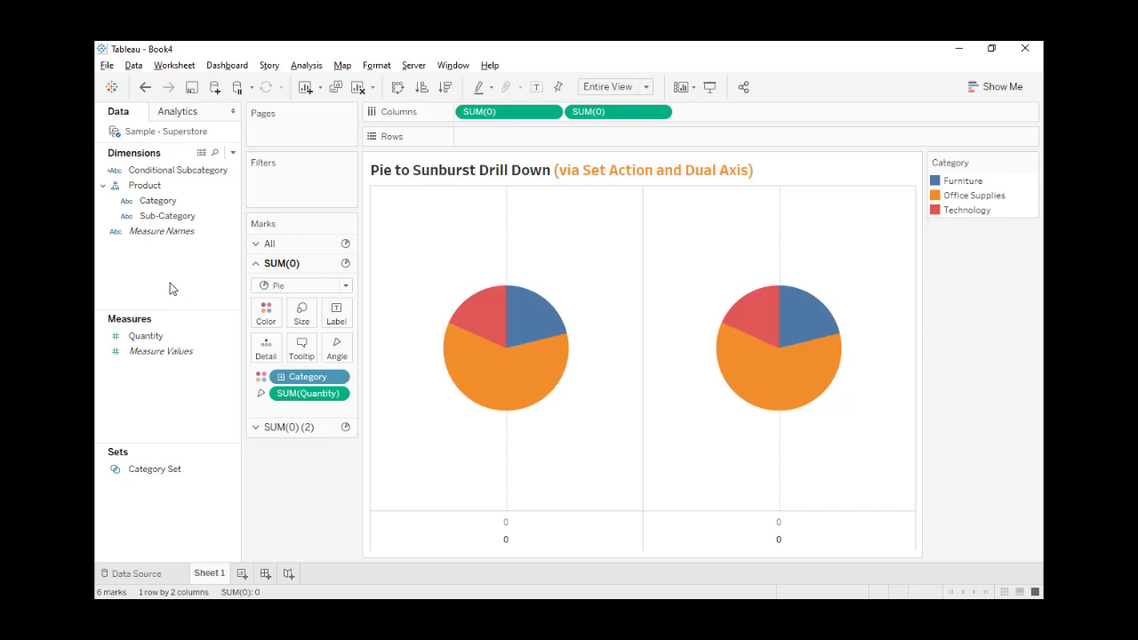
Review the Category Set, then open Conditional Subcategory to see IF [Category Set] THEN [Sub-Category] END
left_click(158, 474)
right_click(159, 478)
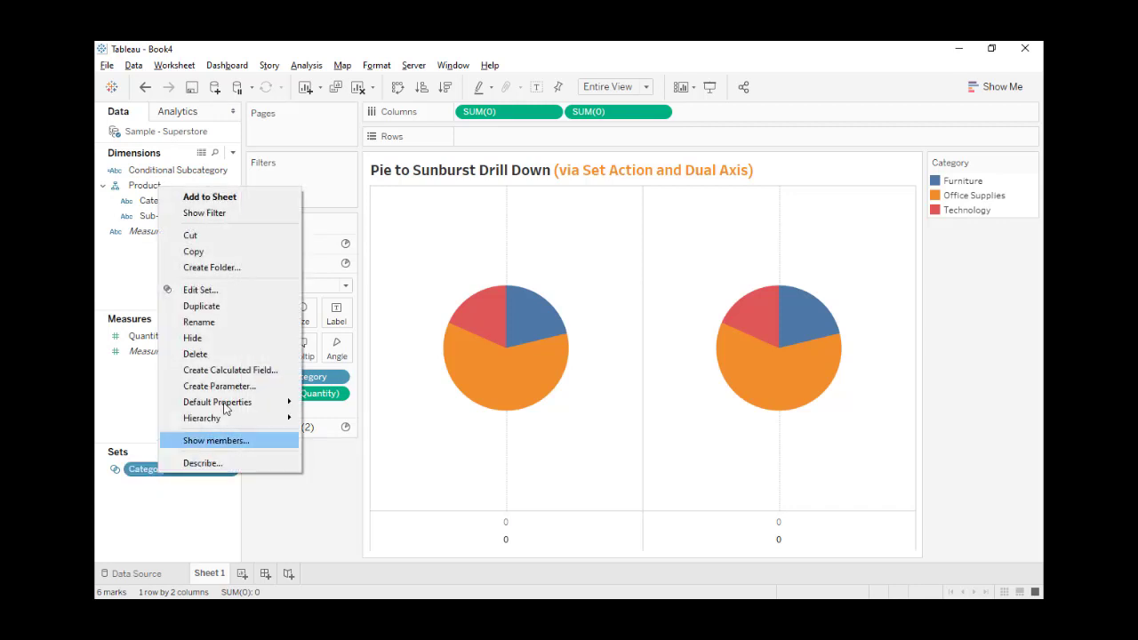
left_click(204, 296)
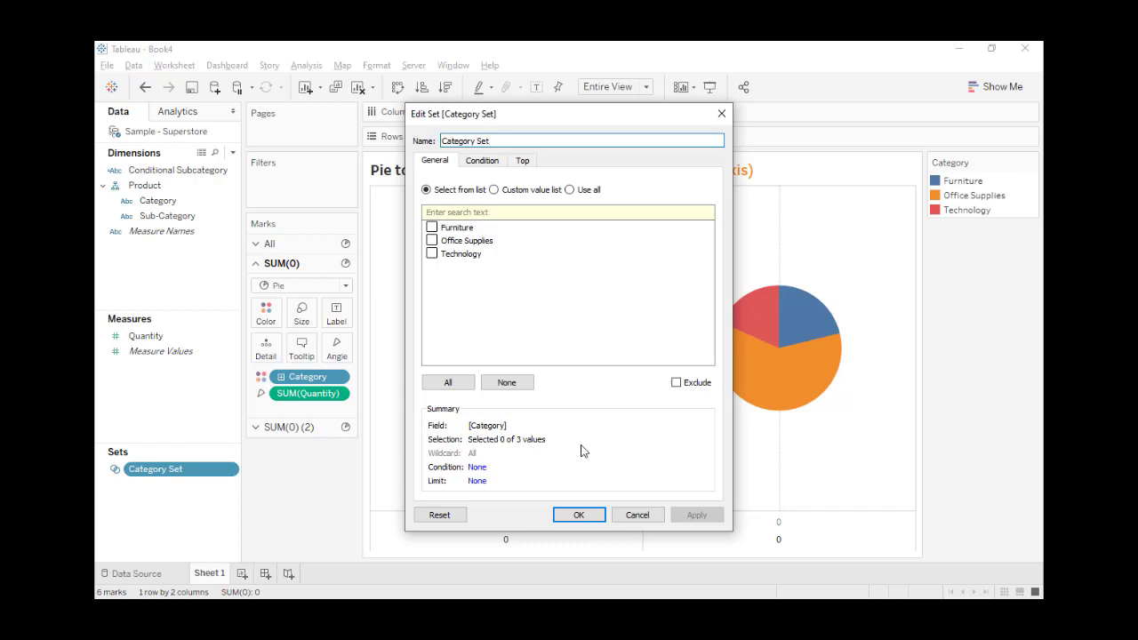
left_click(579, 515)
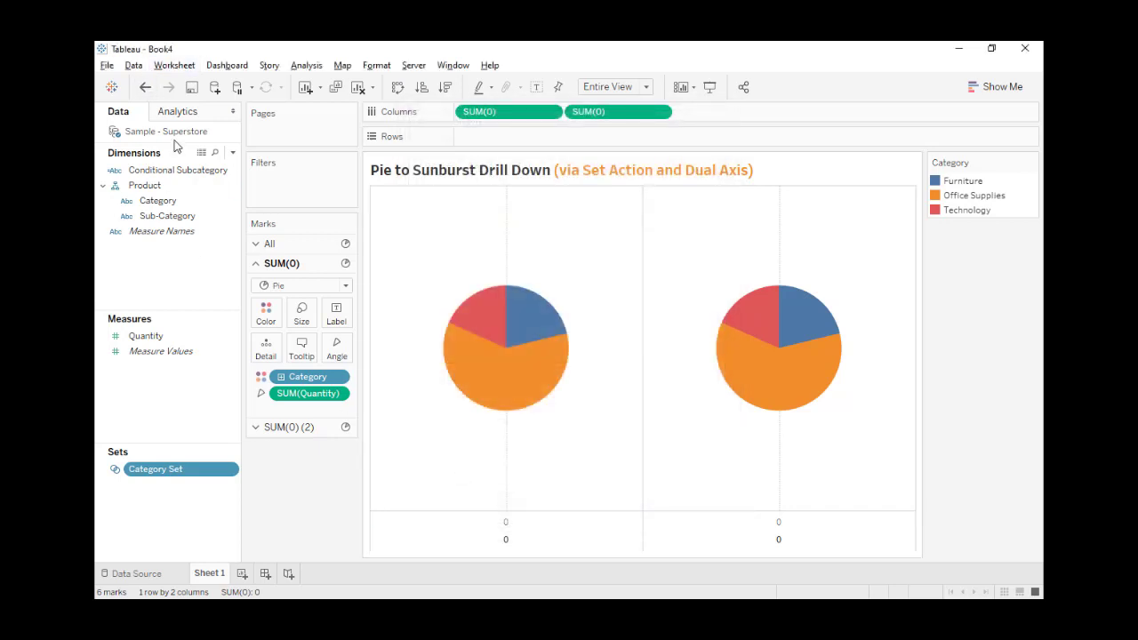
right_click(168, 175)
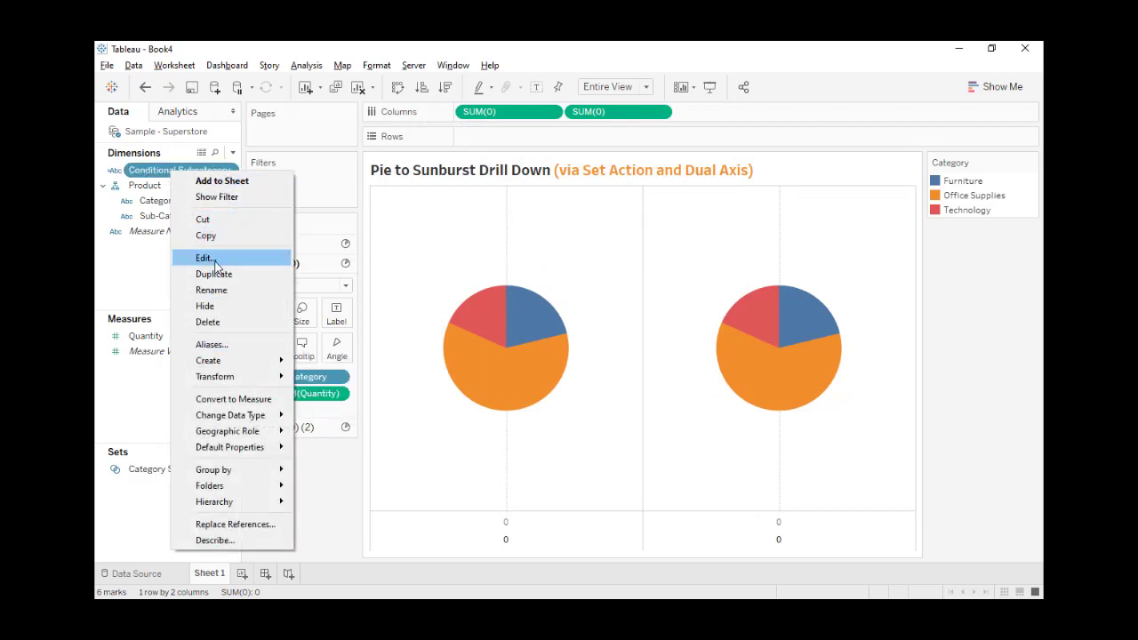
left_click(215, 263)
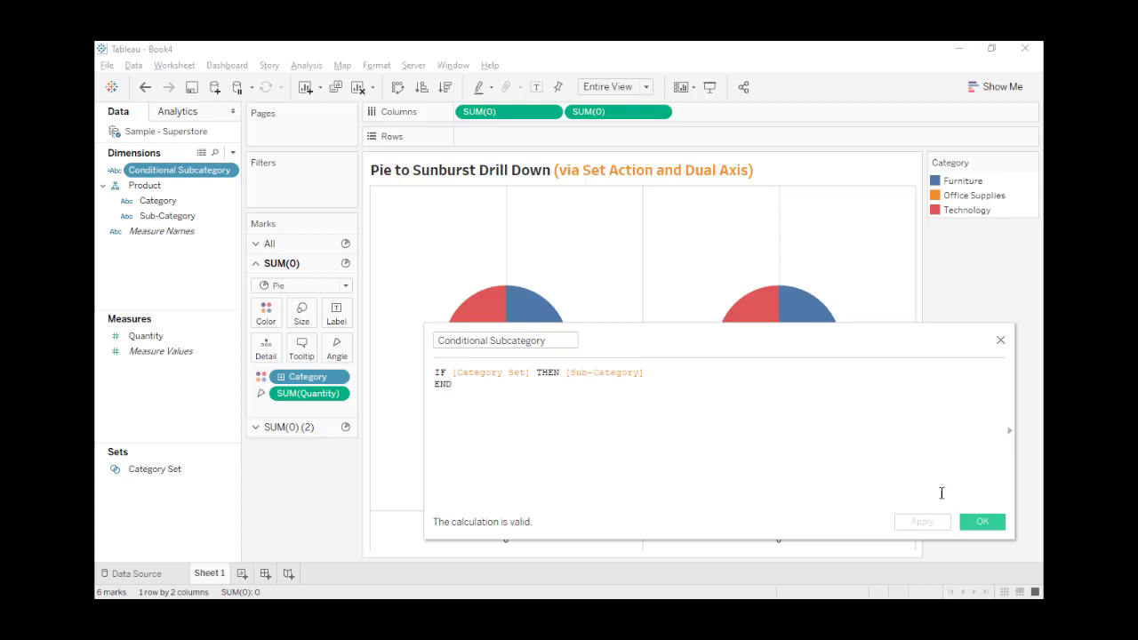
left_click(981, 521)
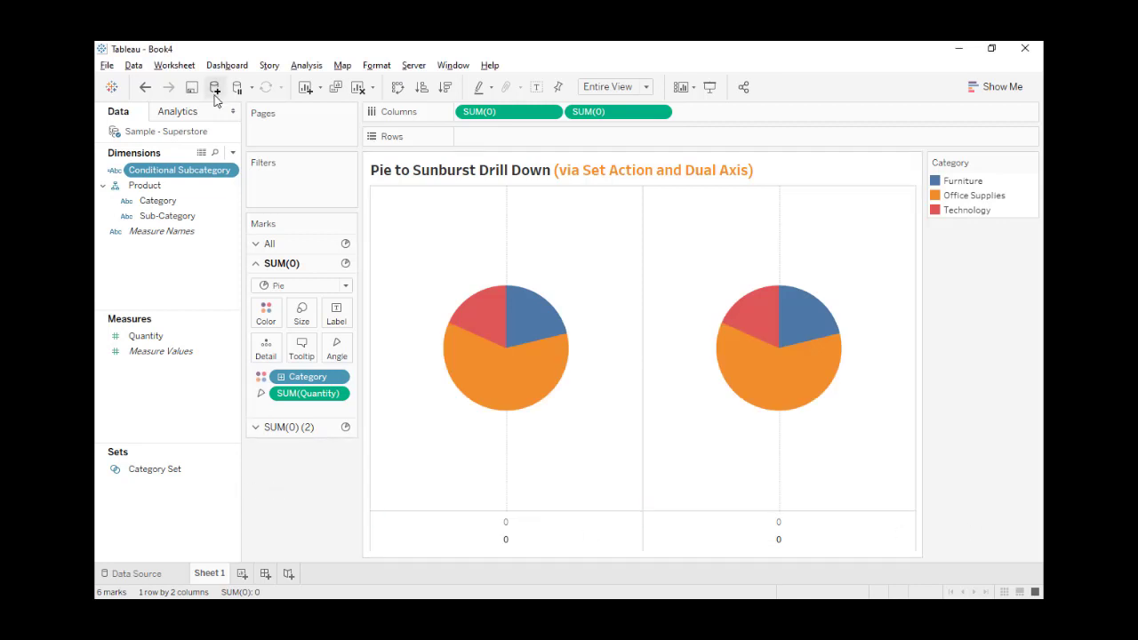
left_click_drag(153, 178, 267, 354)
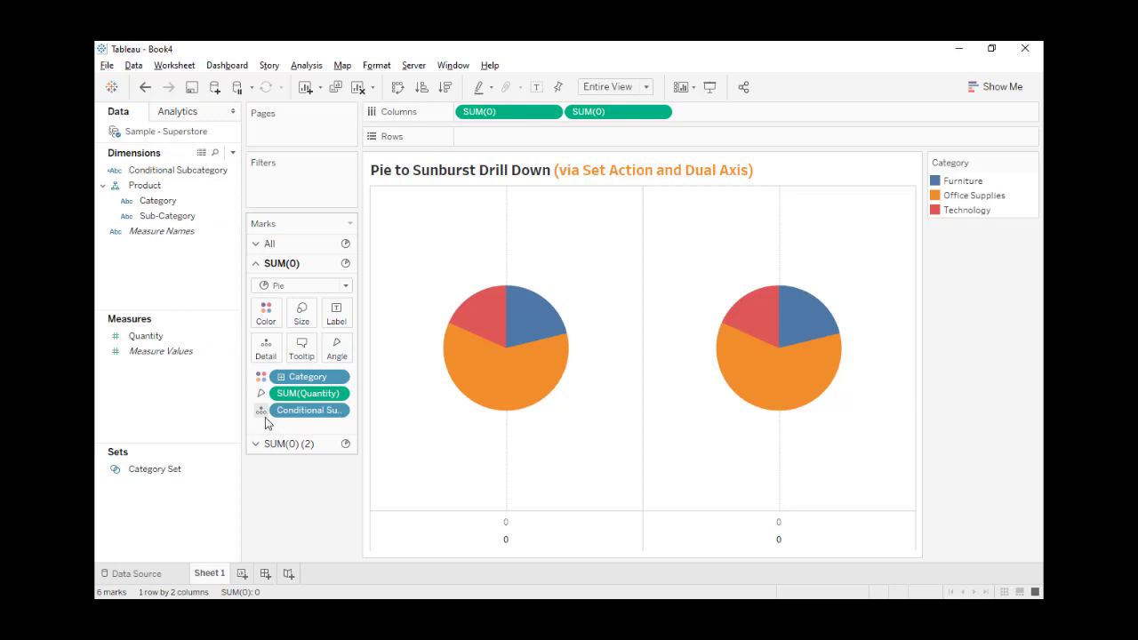
left_click(261, 413)
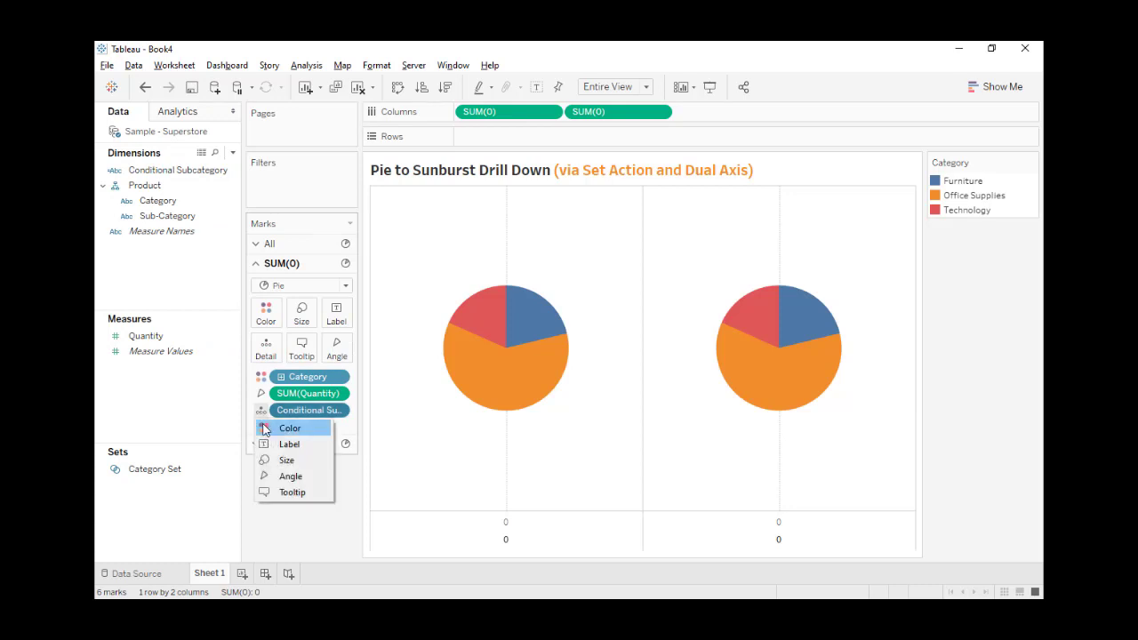
left_click(290, 429)
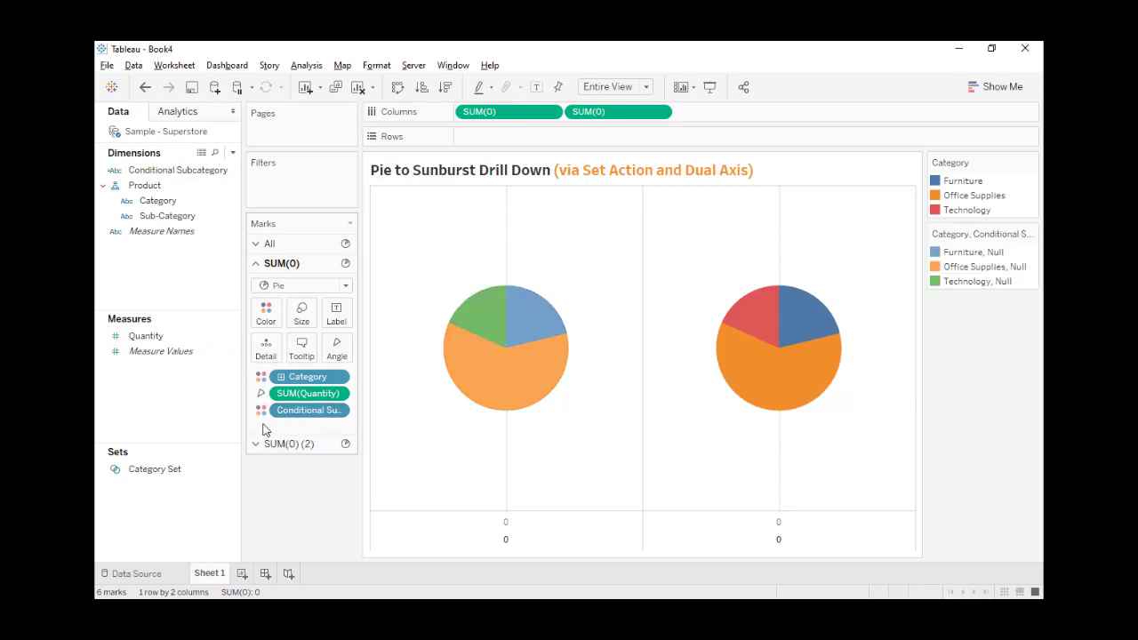
left_click(260, 377)
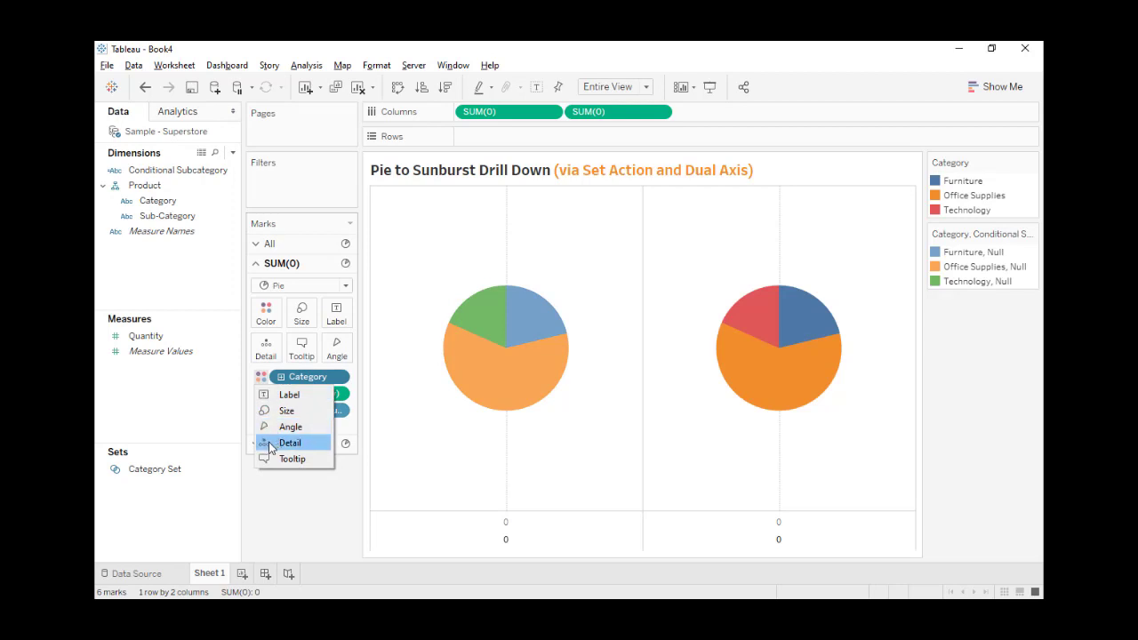
left_click(268, 442)
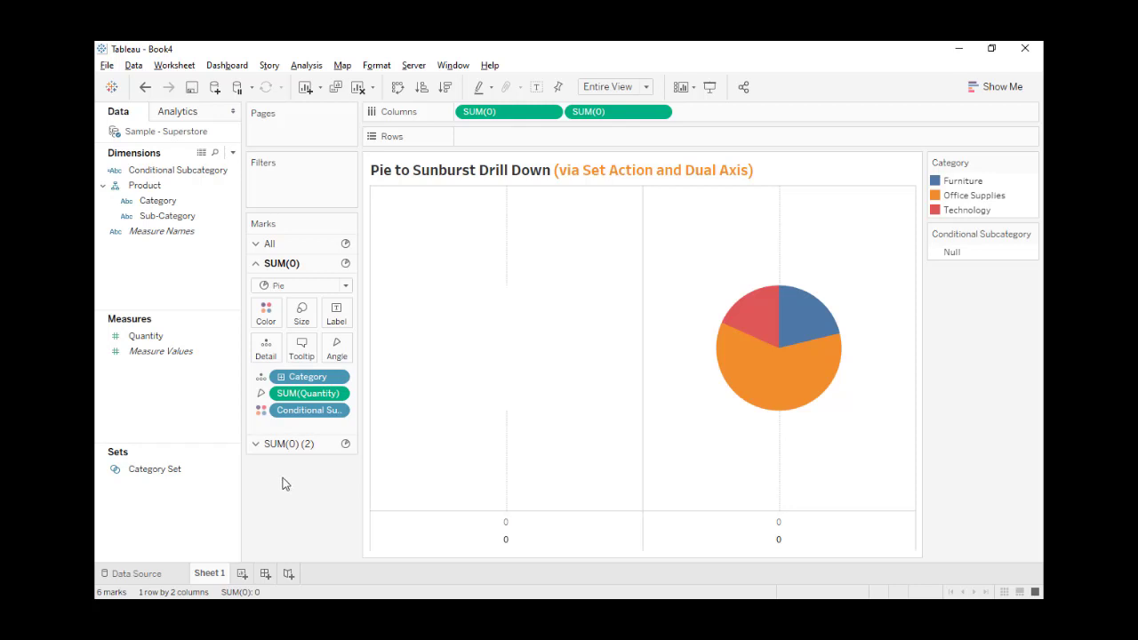
mouse_move(482, 365)
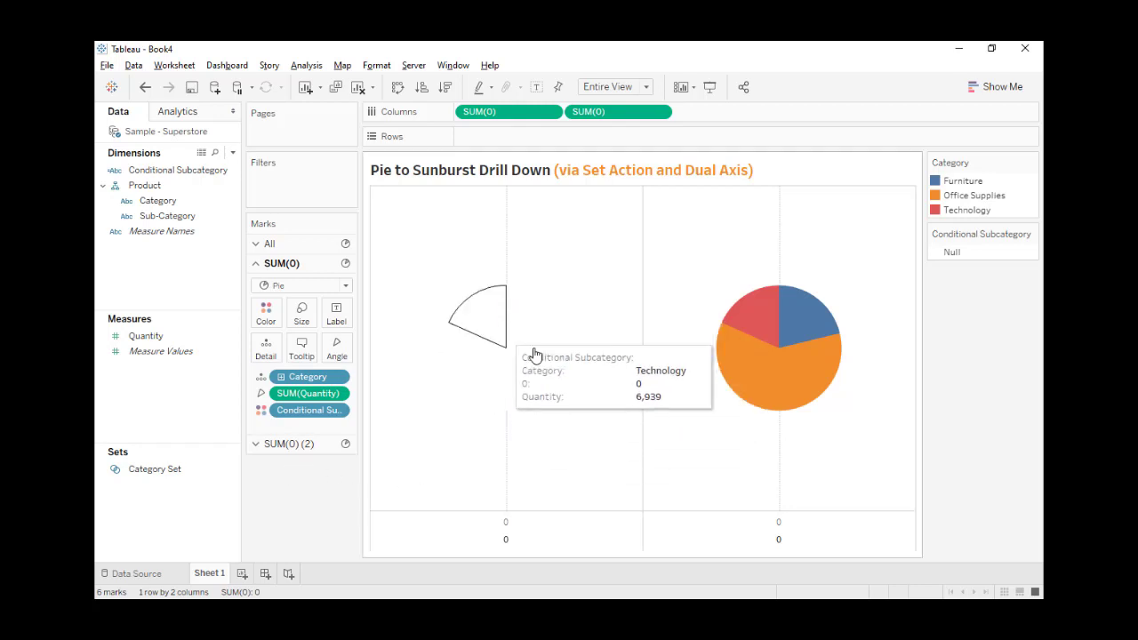
mouse_move(469, 384)
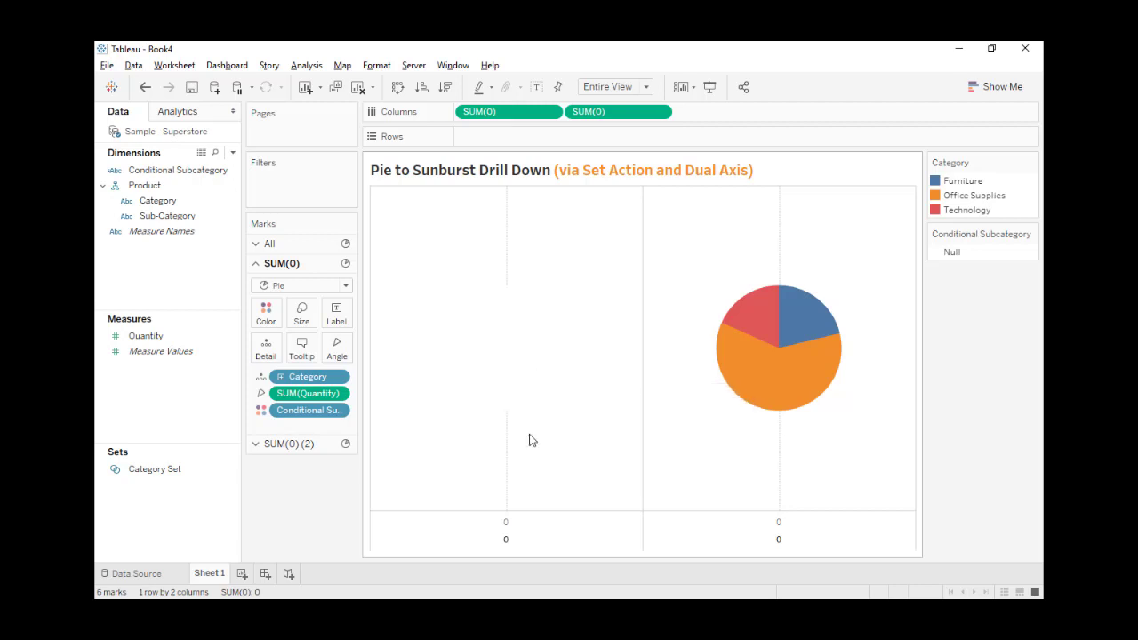
mouse_move(503, 319)
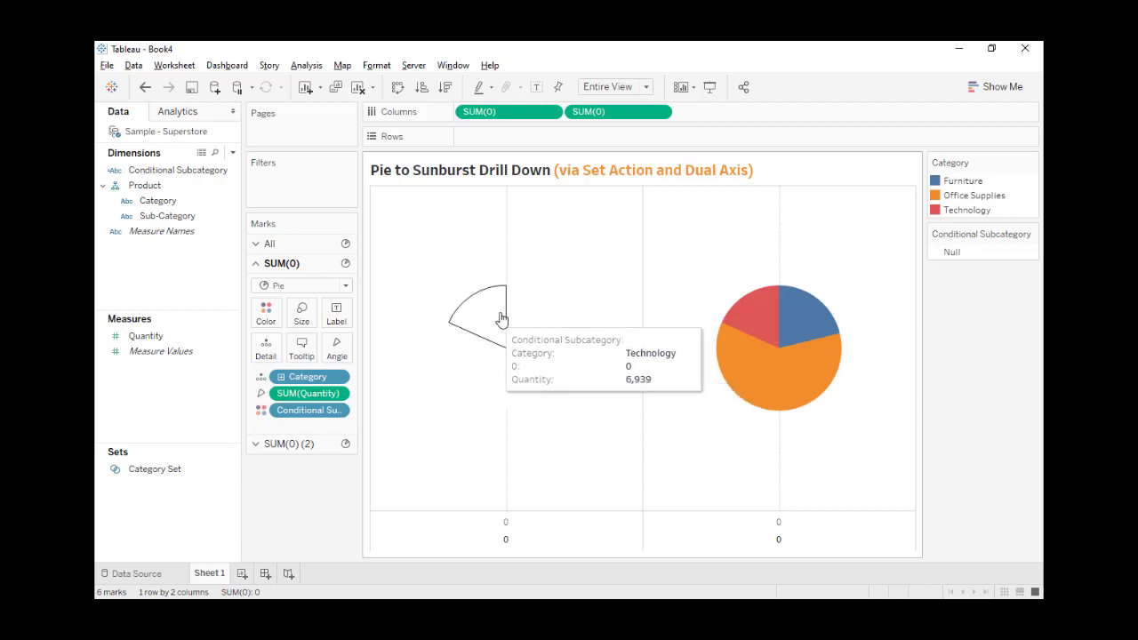
Set the Null item in the Conditional Subcategory legend to white (#ffffff), then clear the selected wedge
double_click(943, 254)
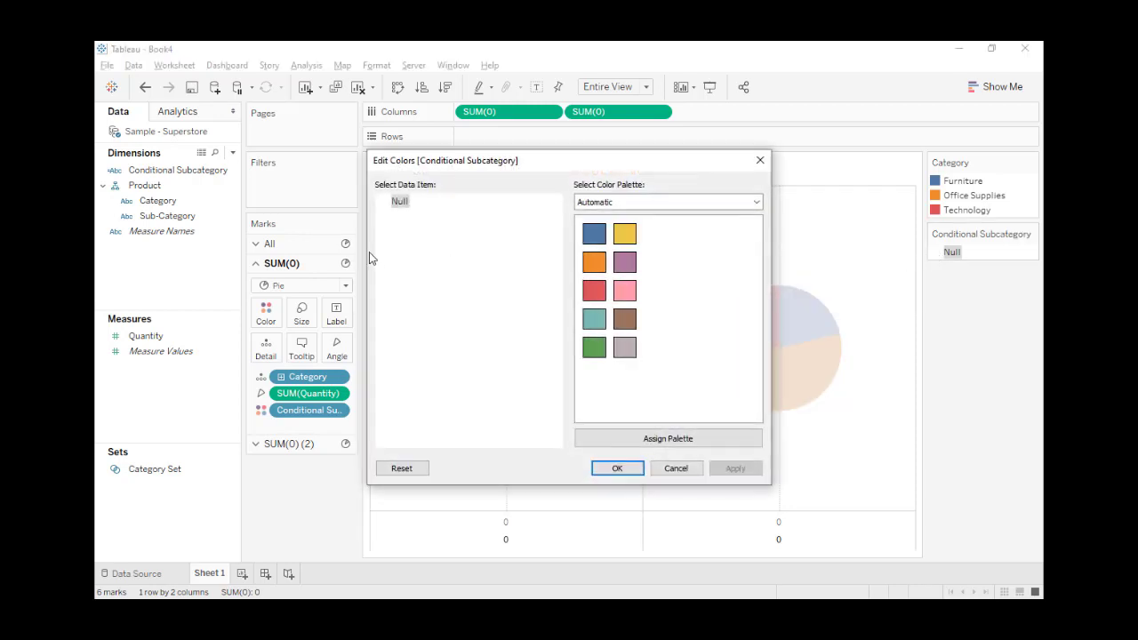
double_click(384, 204)
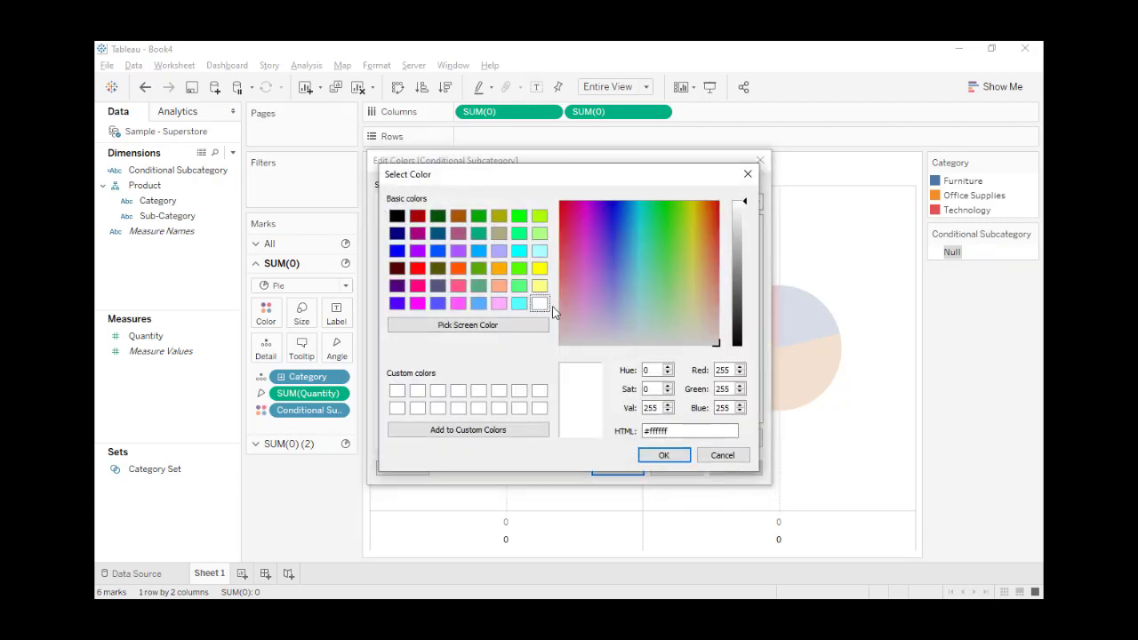
left_click(665, 456)
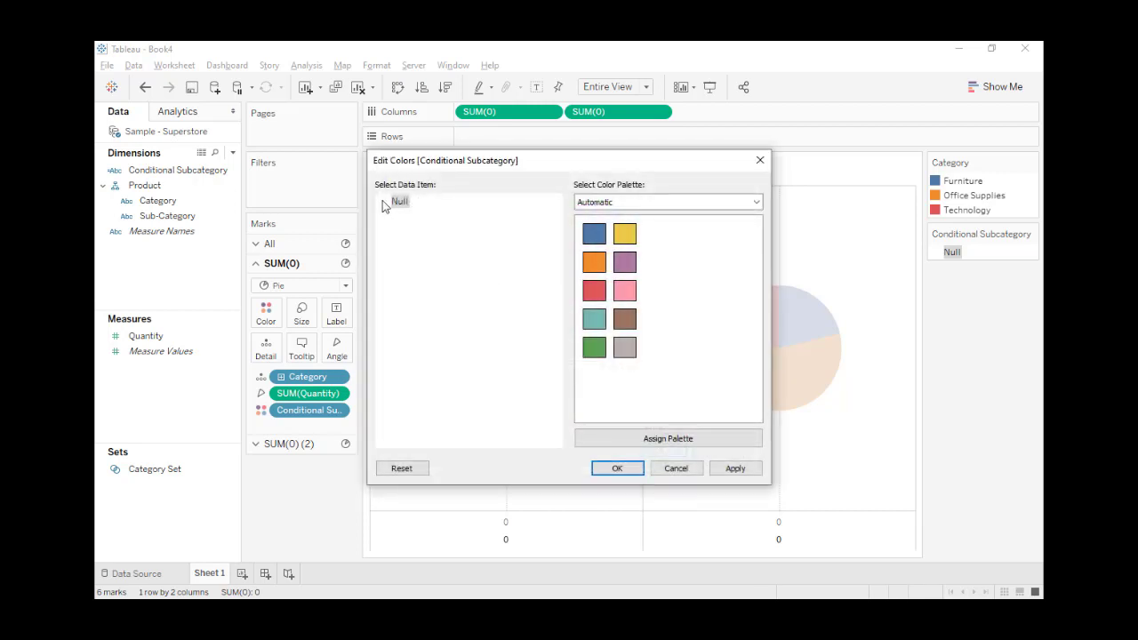
double_click(396, 202)
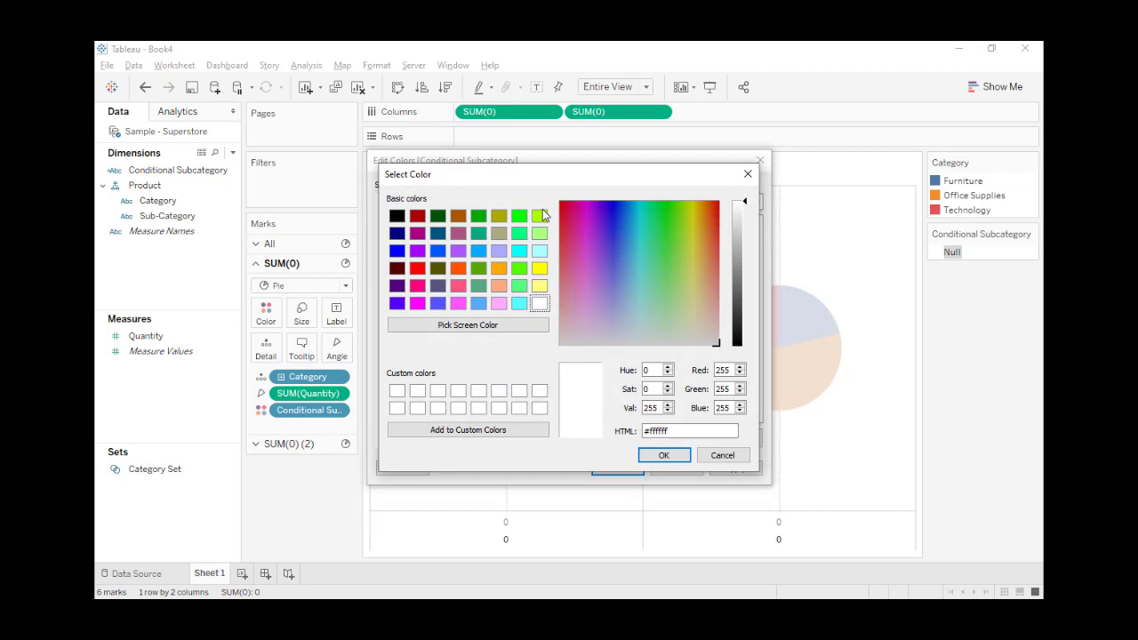
left_click(665, 455)
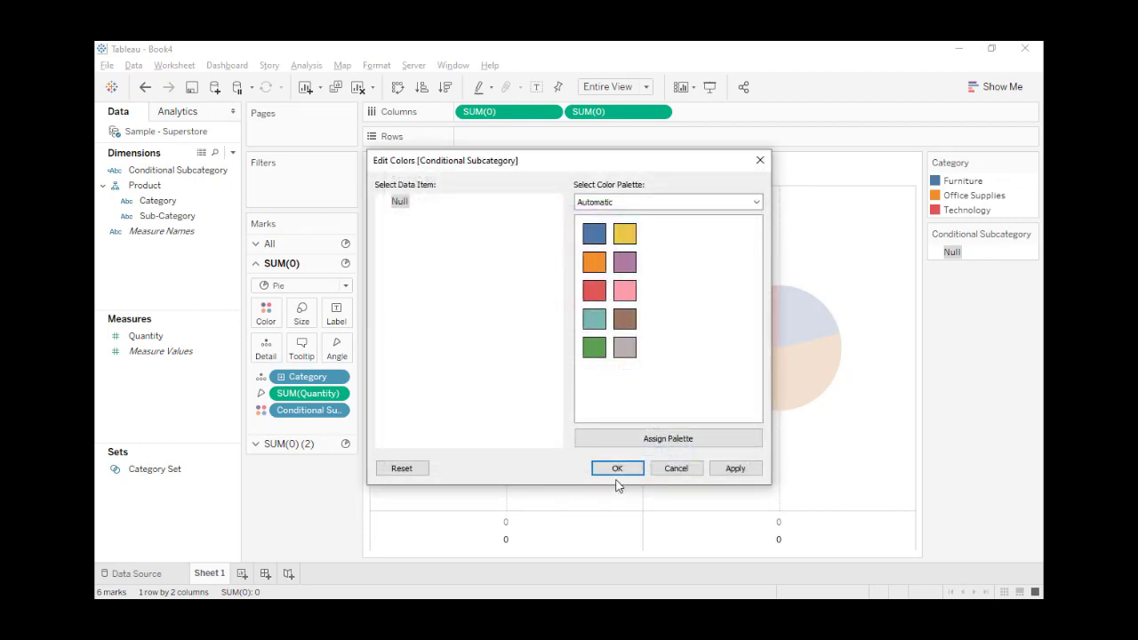
left_click(616, 469)
mouse_move(484, 336)
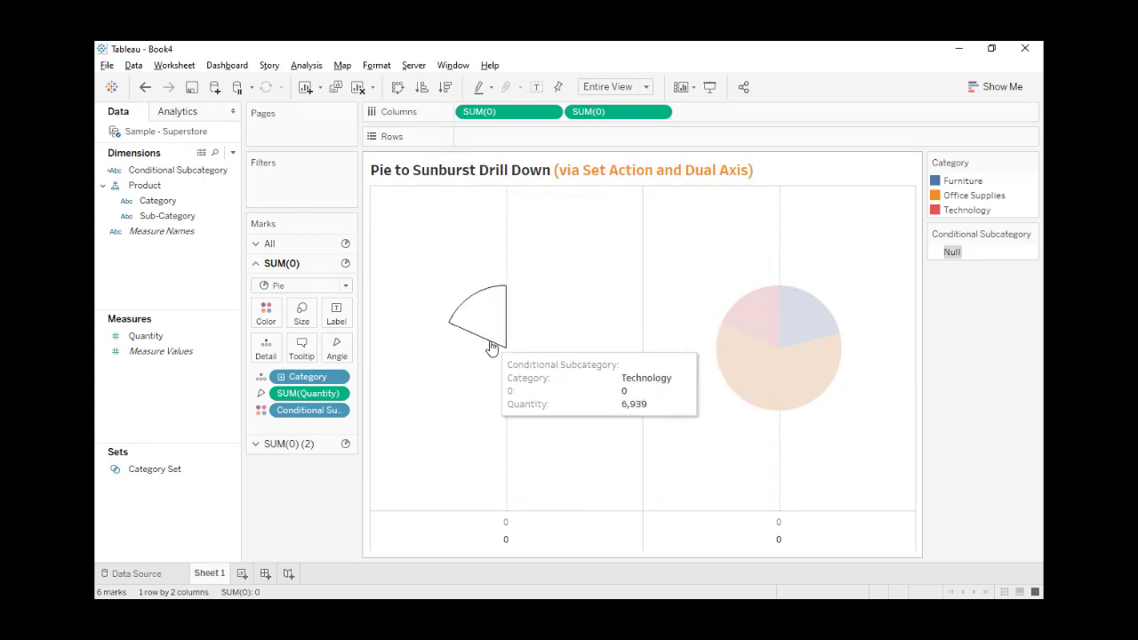
left_click(489, 345)
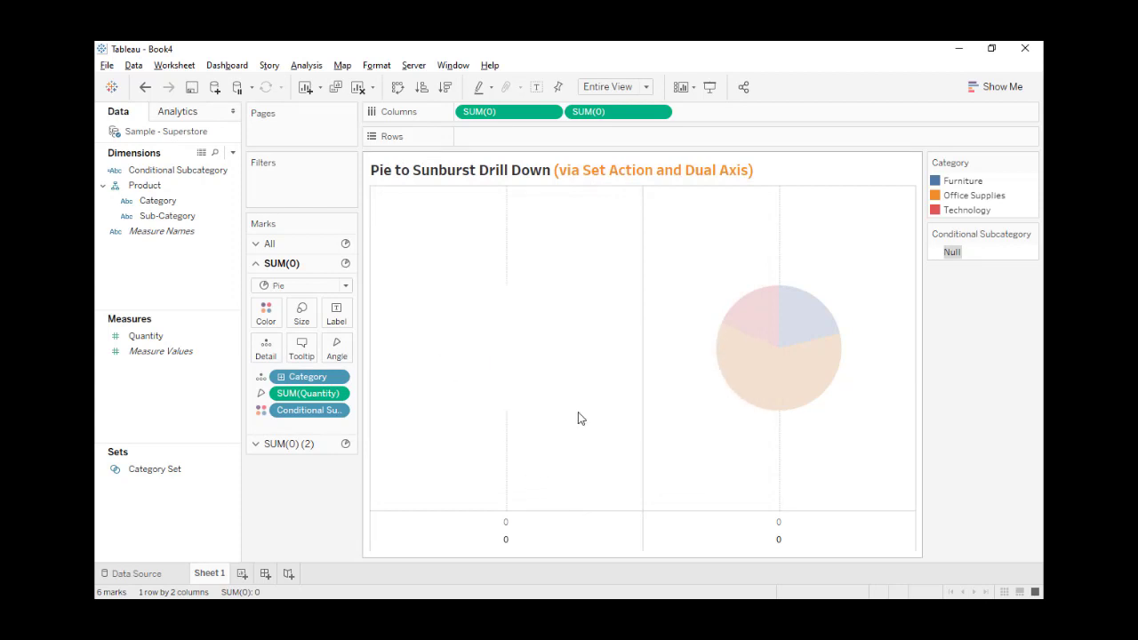
Delete the existing Set1 action from the worksheet's actions
left_click(175, 65)
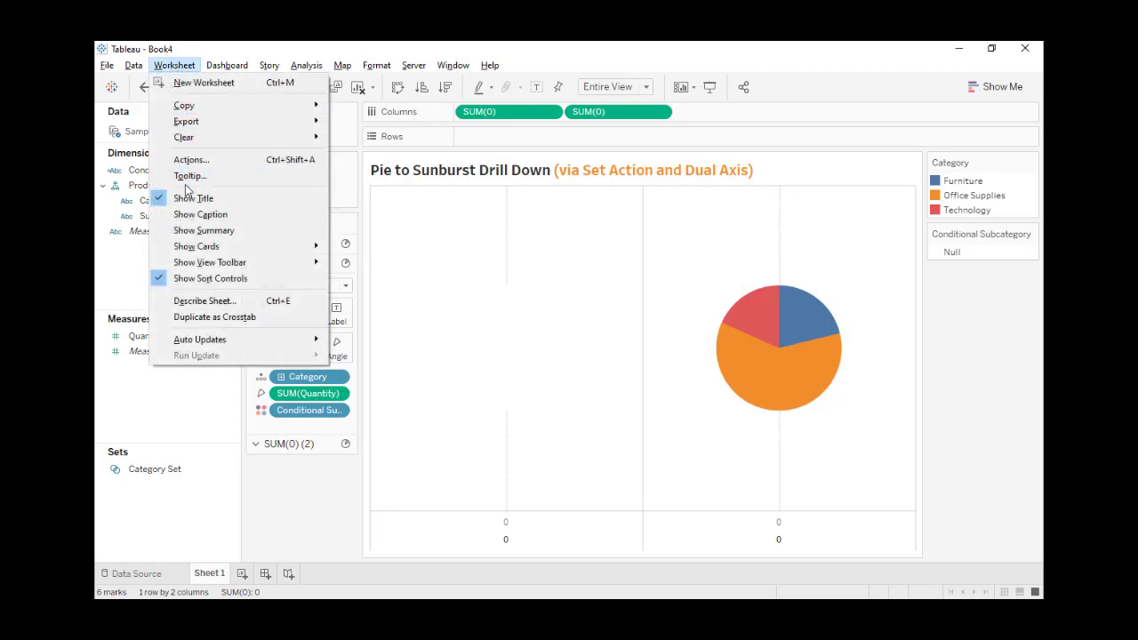
left_click(181, 158)
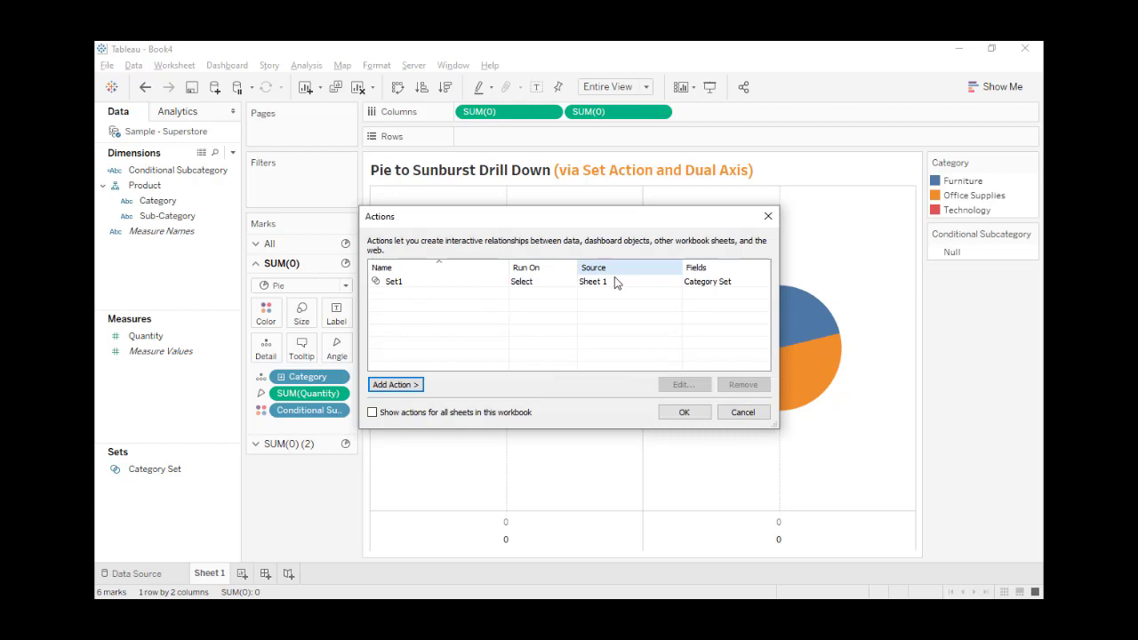
left_click(600, 285)
left_click(743, 385)
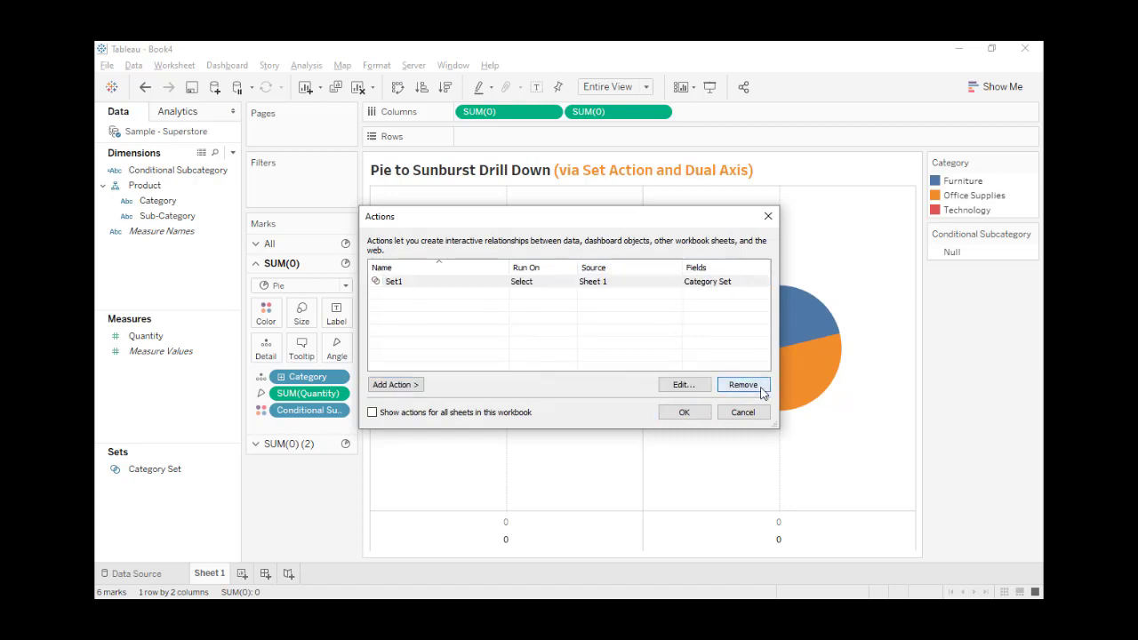
Add a Change Set Values action targeting Category Set and save it
left_click(418, 387)
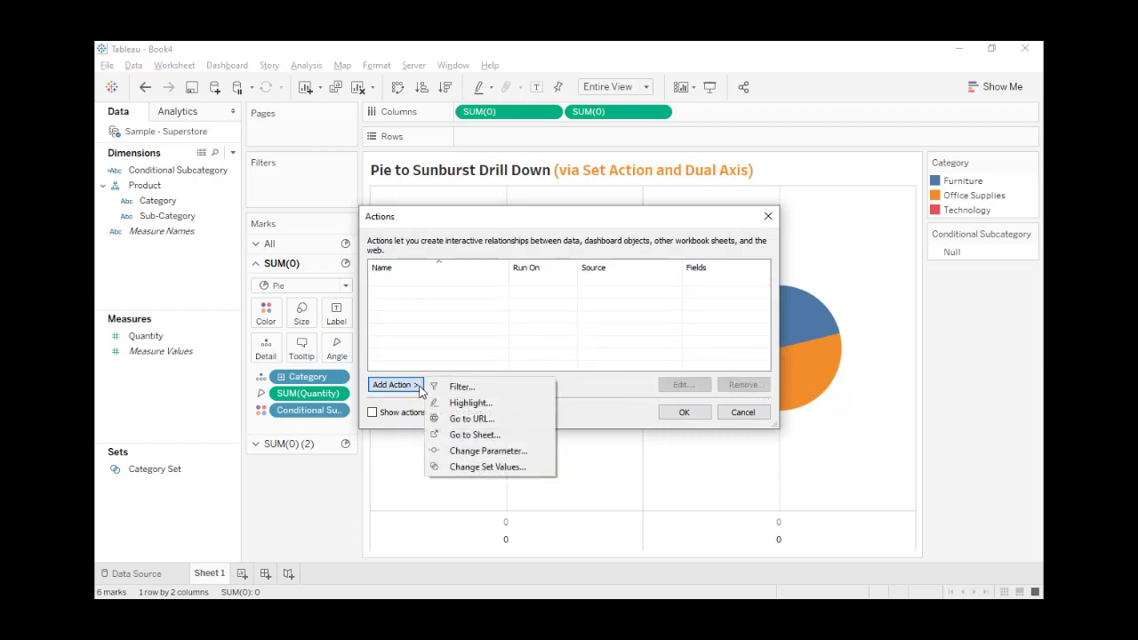
left_click(470, 467)
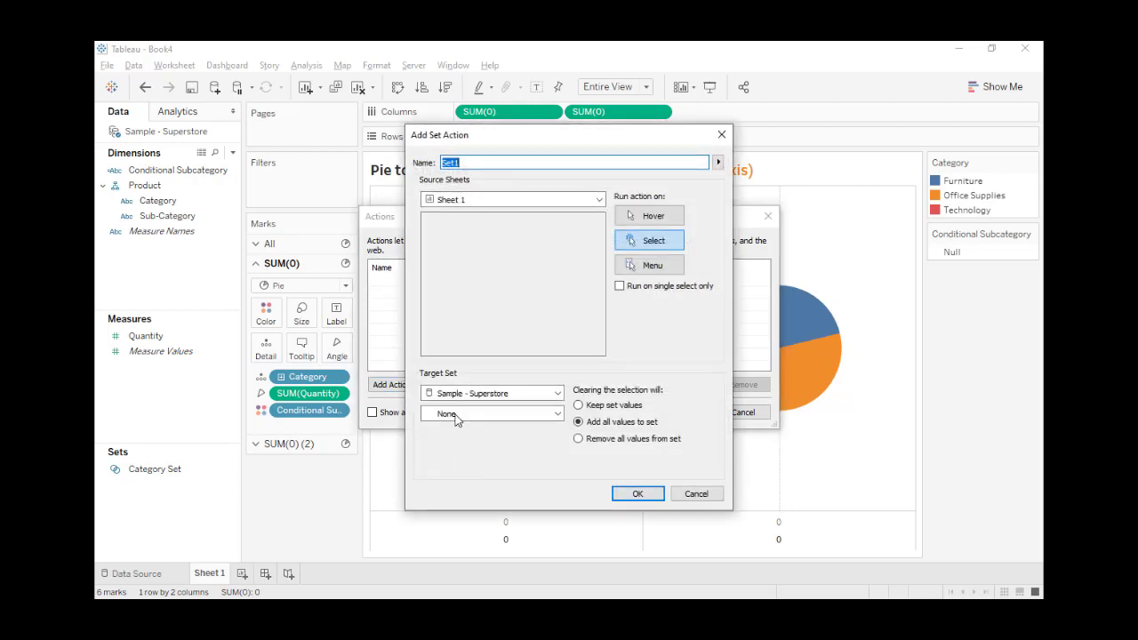
left_click(463, 413)
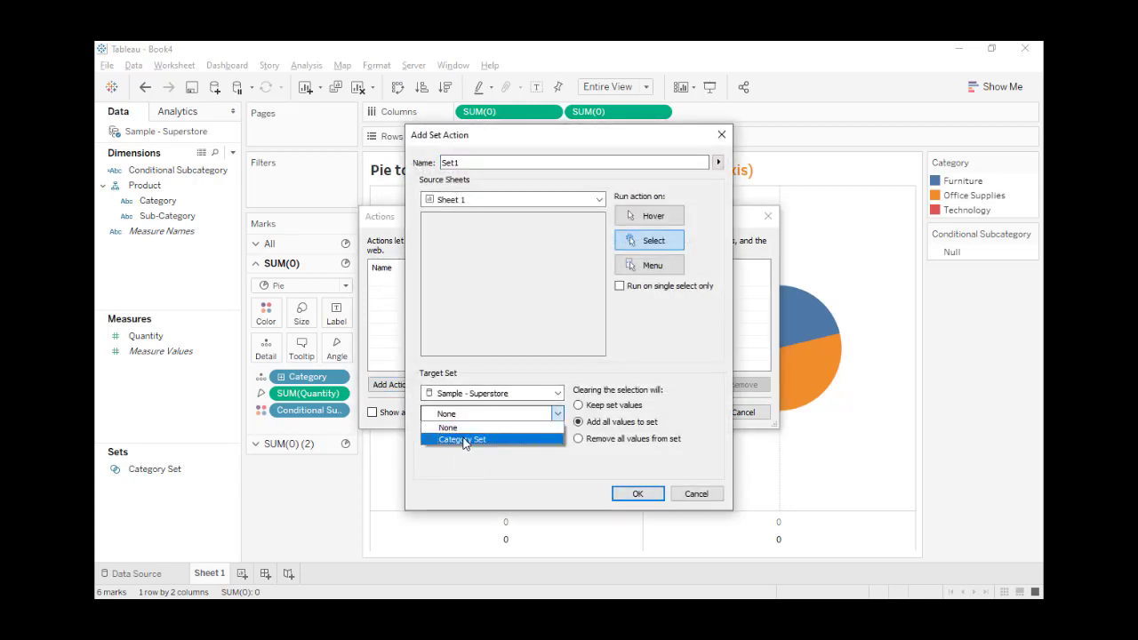
left_click(462, 440)
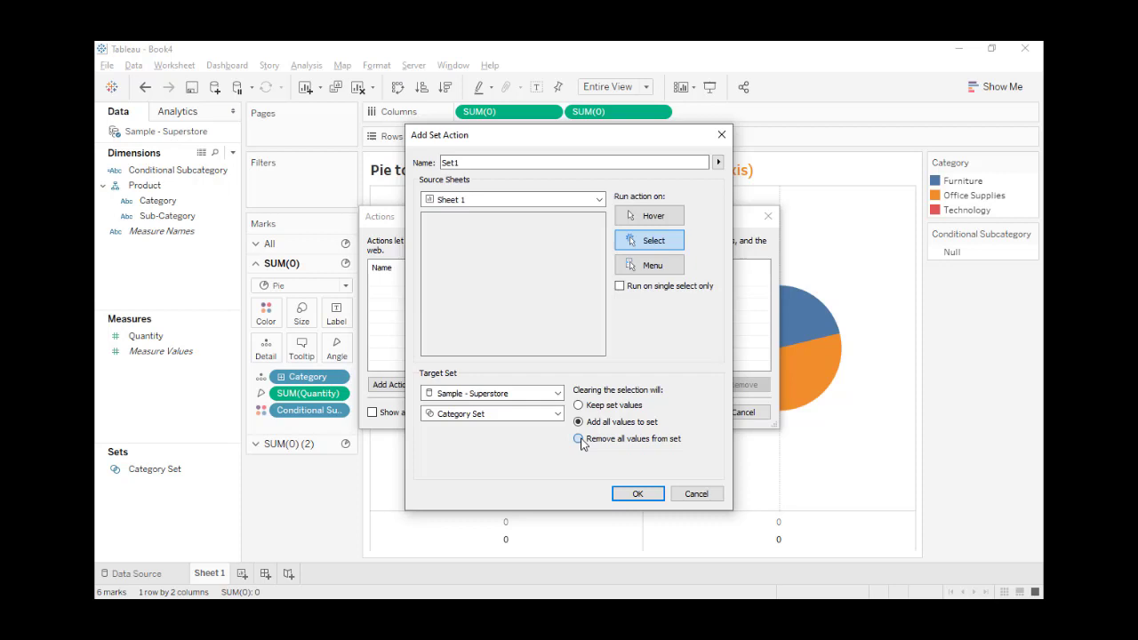
left_click(638, 494)
Select the Technology, Furniture, then Office Supplies slices to test the drill-down
left_click(684, 413)
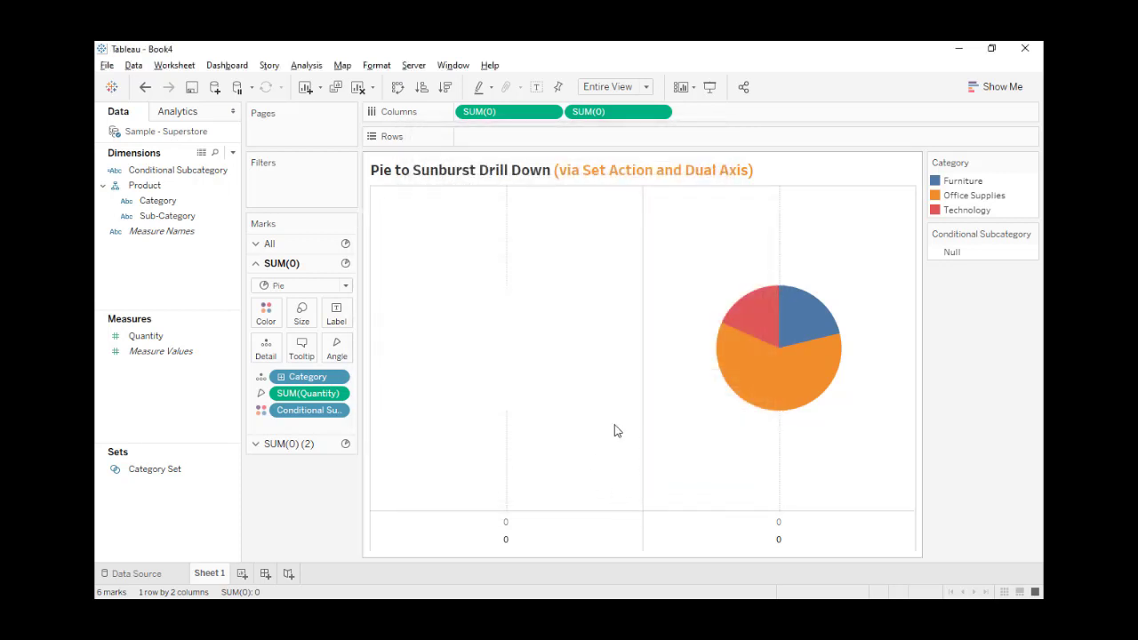
mouse_move(807, 327)
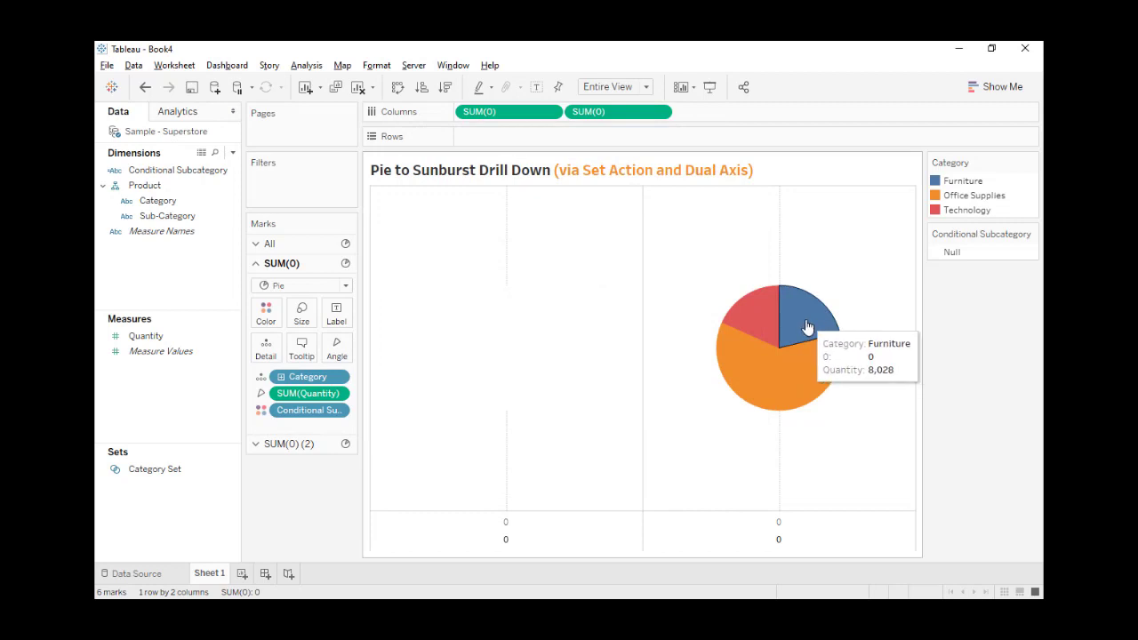
left_click(758, 318)
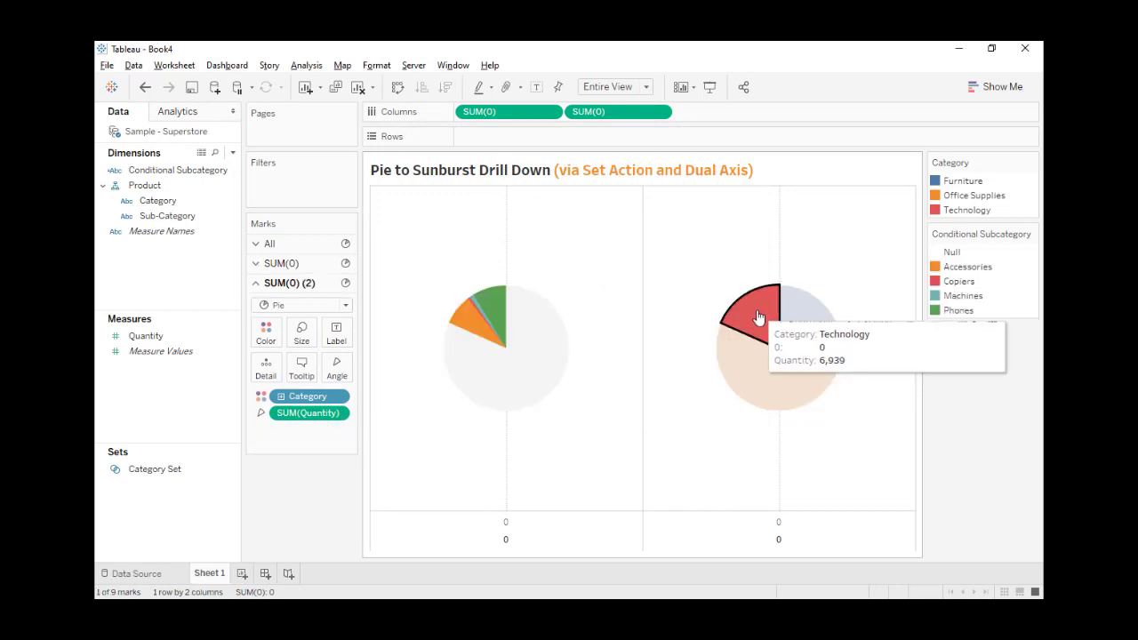
left_click(802, 322)
left_click(808, 376)
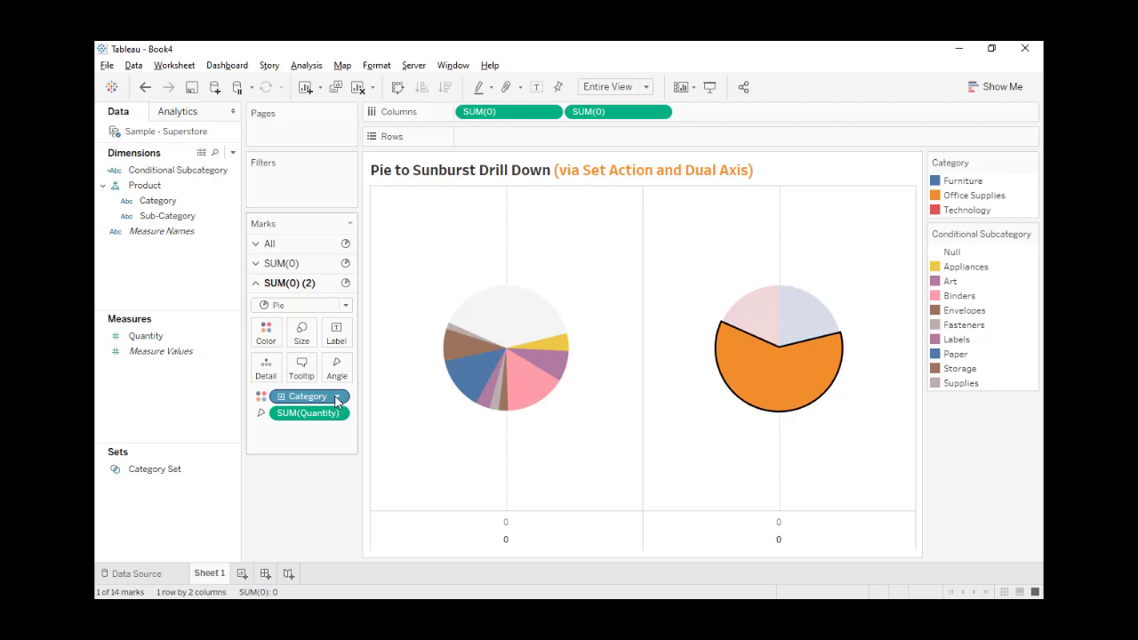
mouse_move(540, 397)
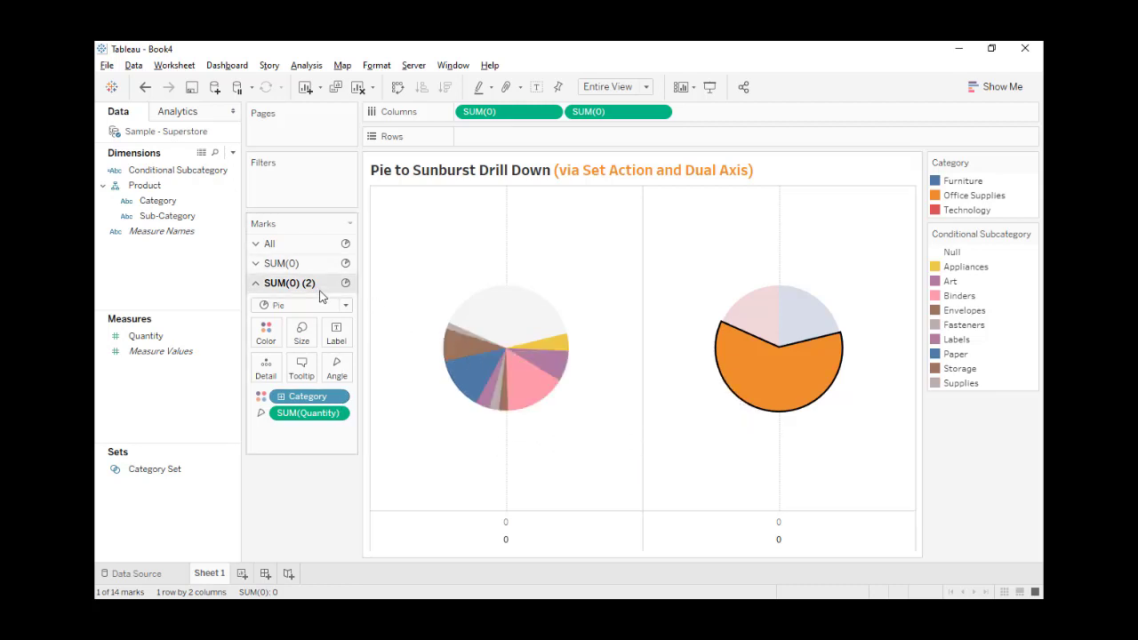
Sort Conditional Subcategory by the Quantity field, Sum aggregation, in descending order
left_click(298, 266)
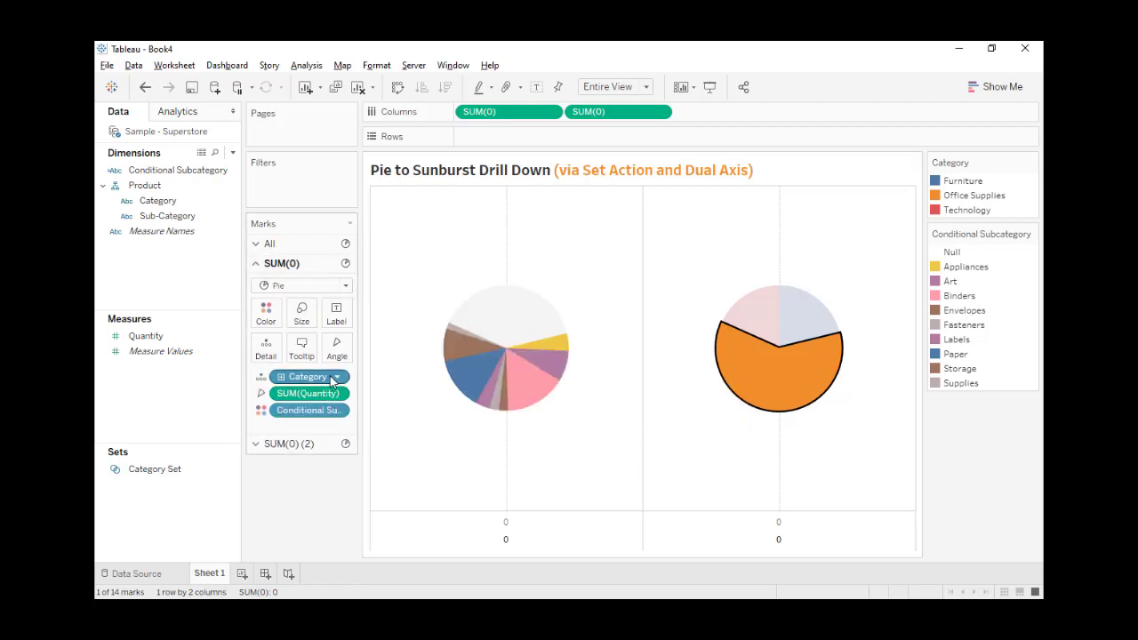
left_click(340, 413)
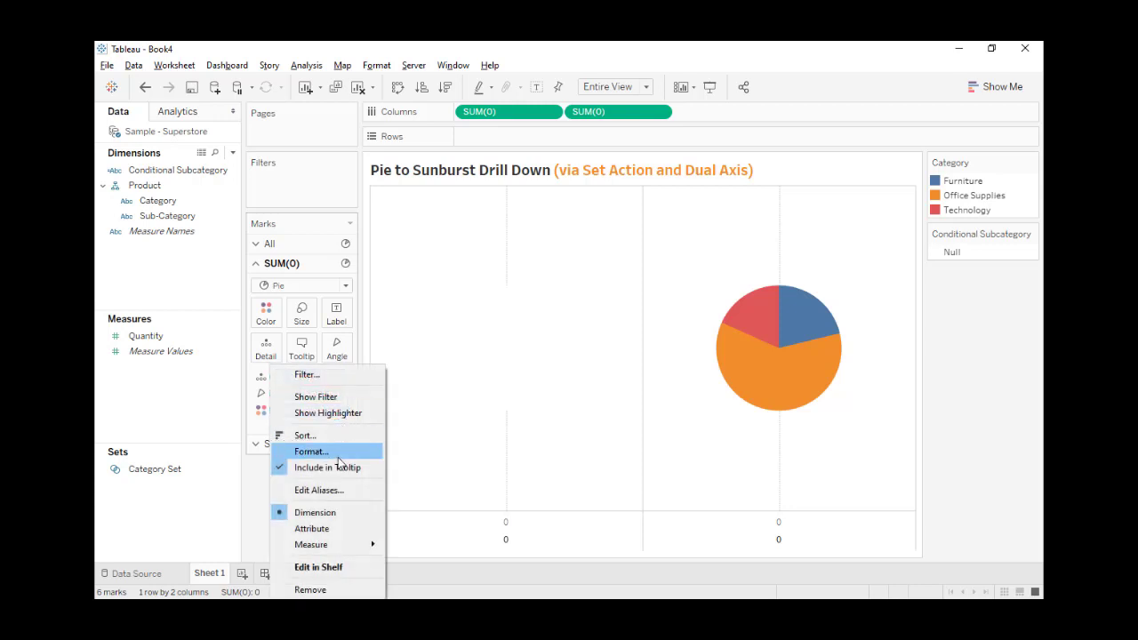
left_click(319, 436)
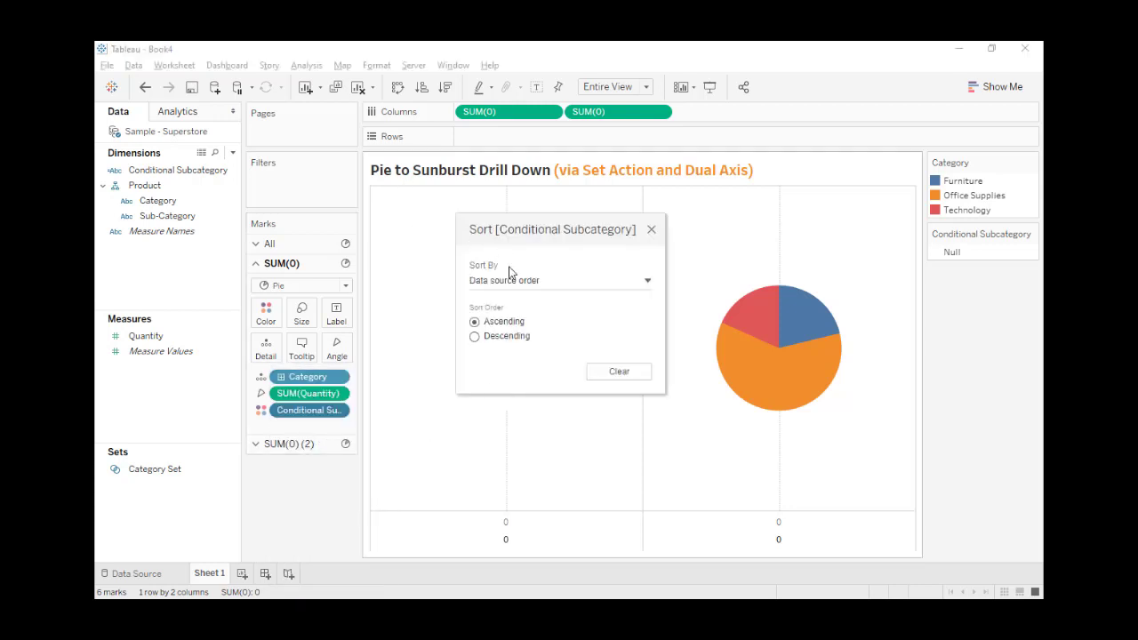
left_click(512, 279)
left_click(504, 322)
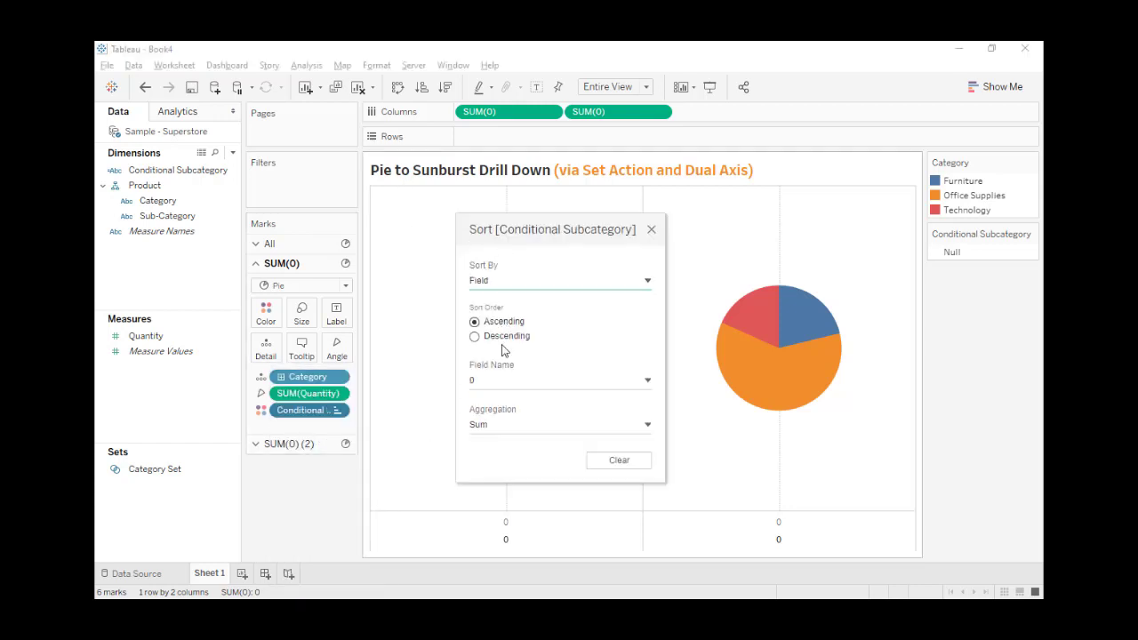
left_click(496, 382)
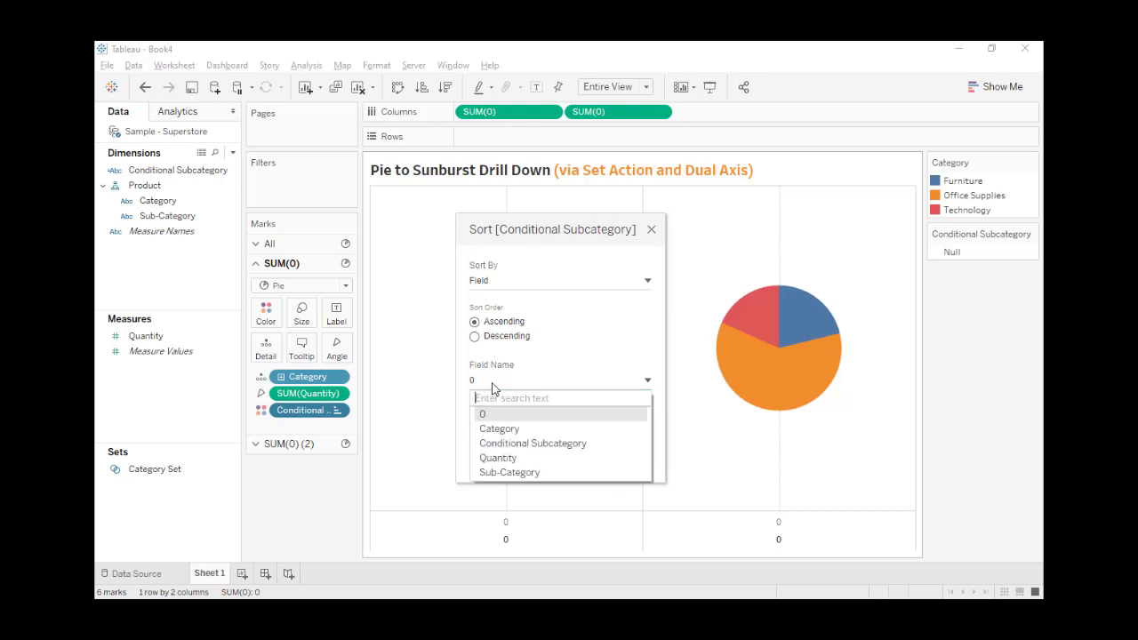
left_click(499, 458)
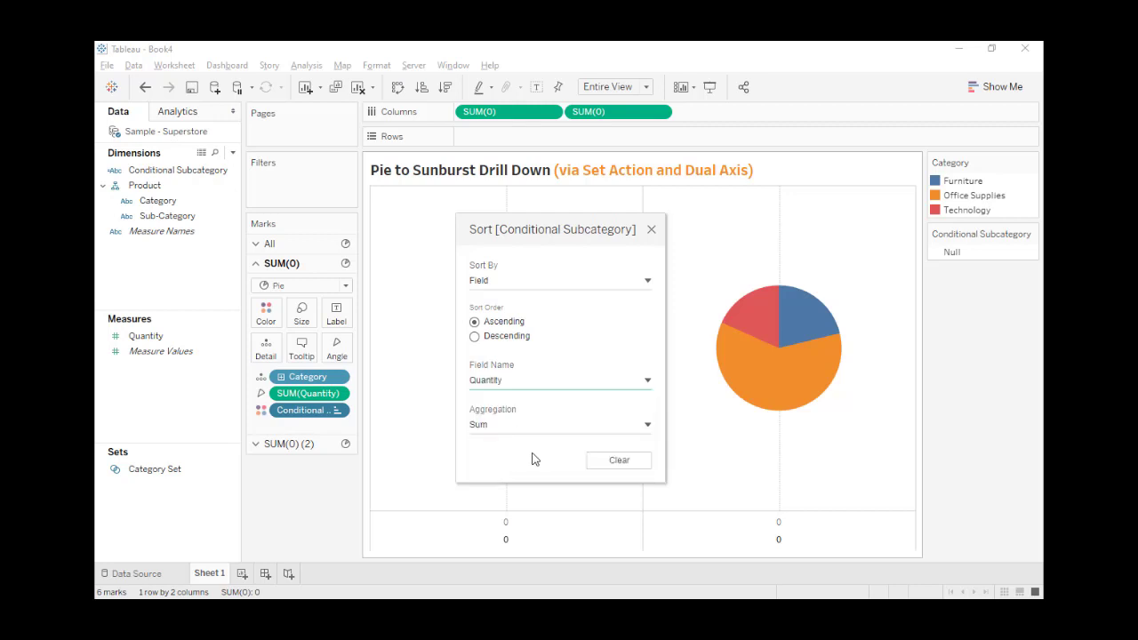
left_click(474, 338)
left_click(652, 230)
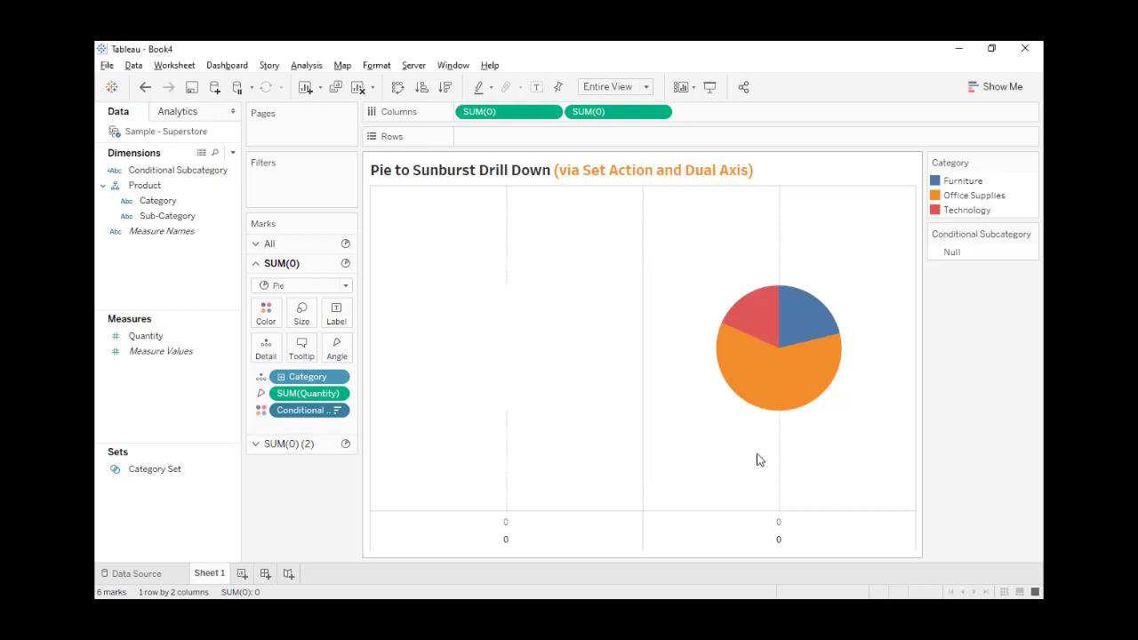
Test the Furniture and Office Supplies slices, then enlarge the sub-category pie's Size slider
left_click(800, 331)
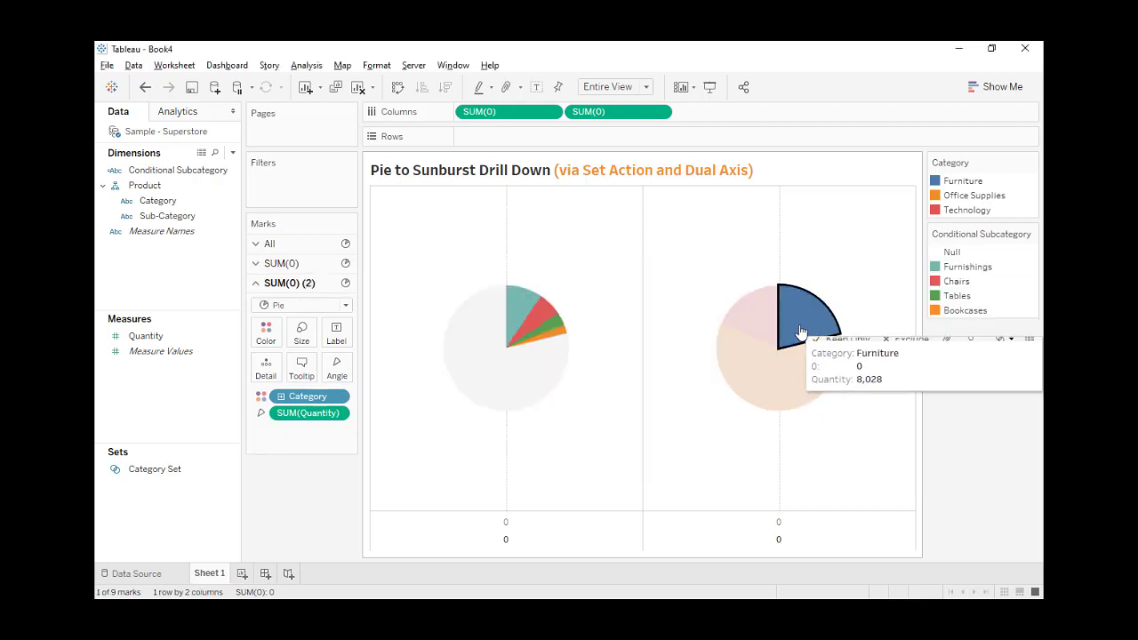
left_click(789, 388)
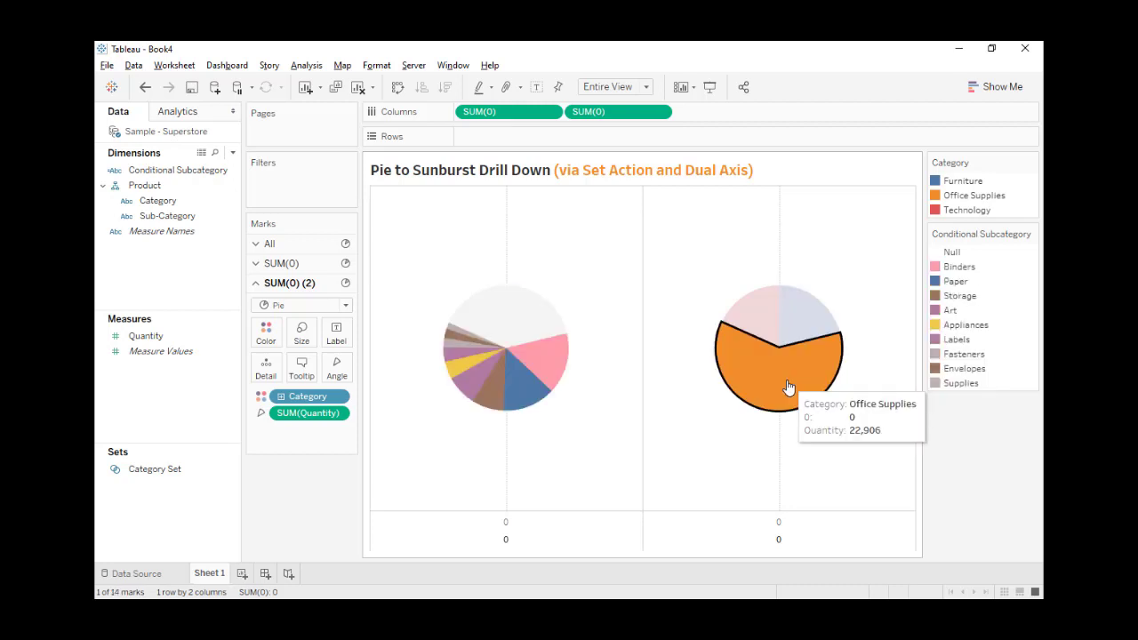
left_click(289, 268)
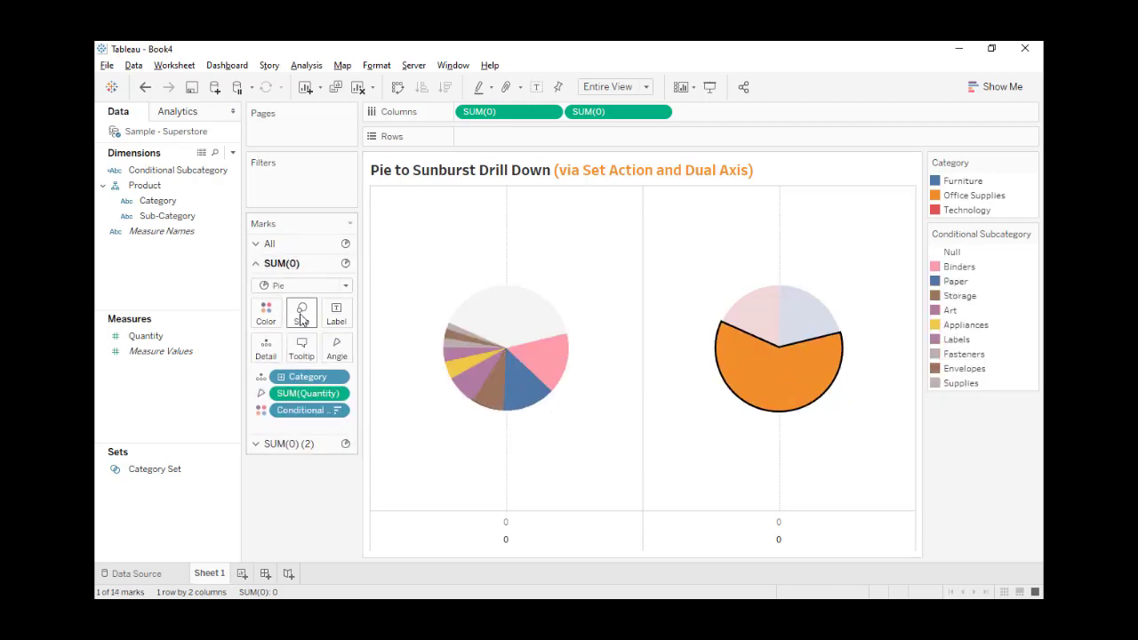
left_click(301, 318)
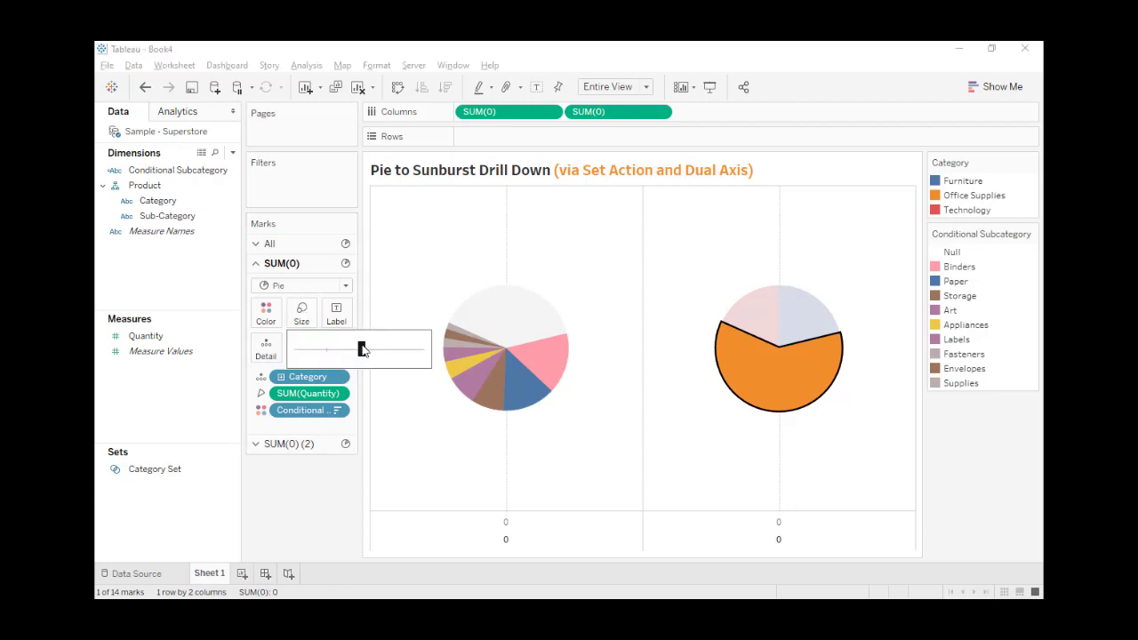
left_click_drag(362, 350, 379, 351)
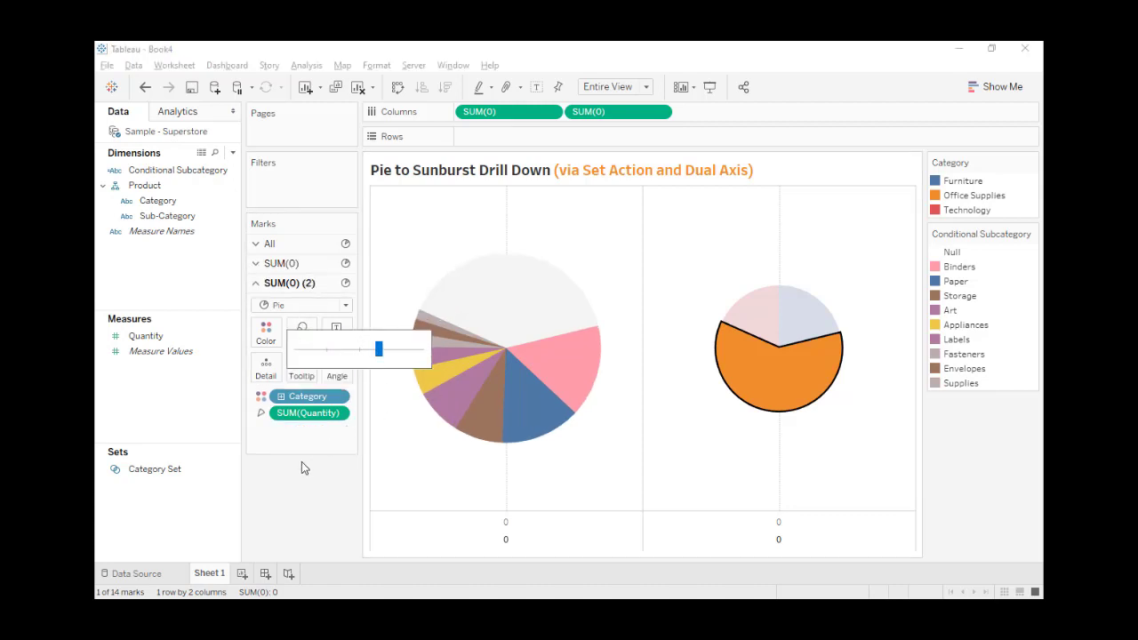
left_click(281, 446)
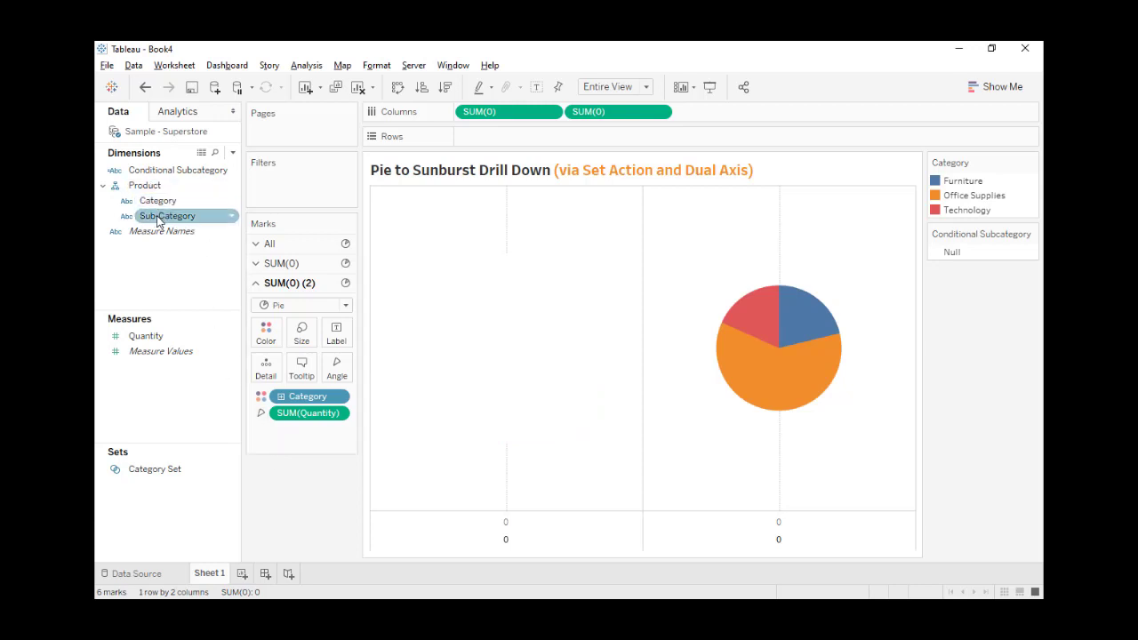
Add Conditional Subcategory as a label on the sub-category pie, placed below Category
left_click_drag(169, 170, 338, 344)
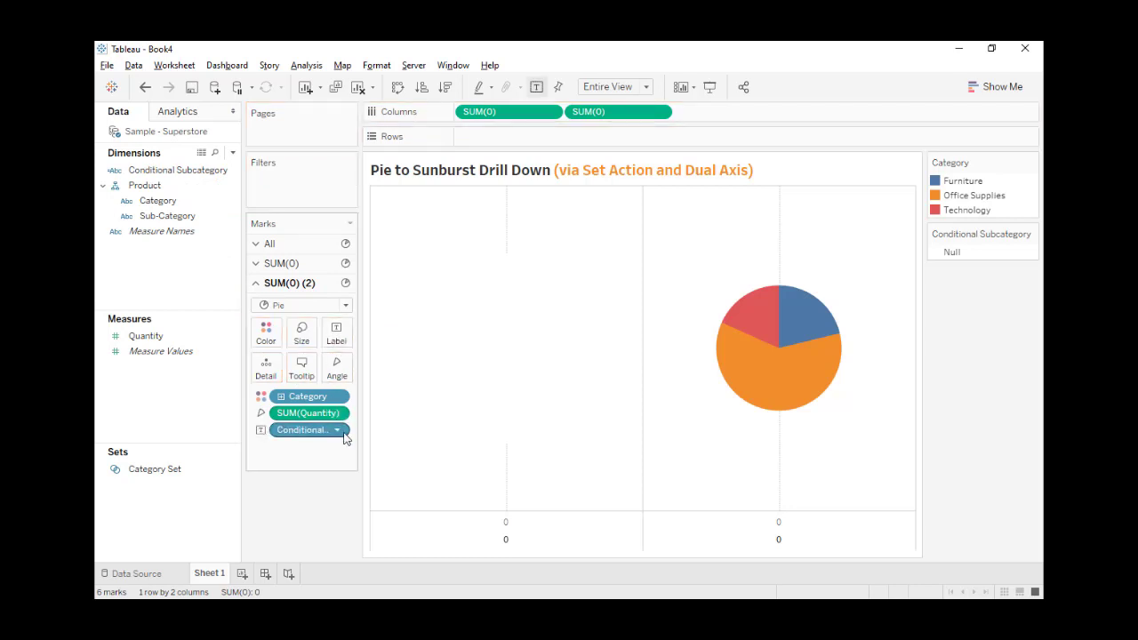
left_click(145, 87)
left_click(284, 263)
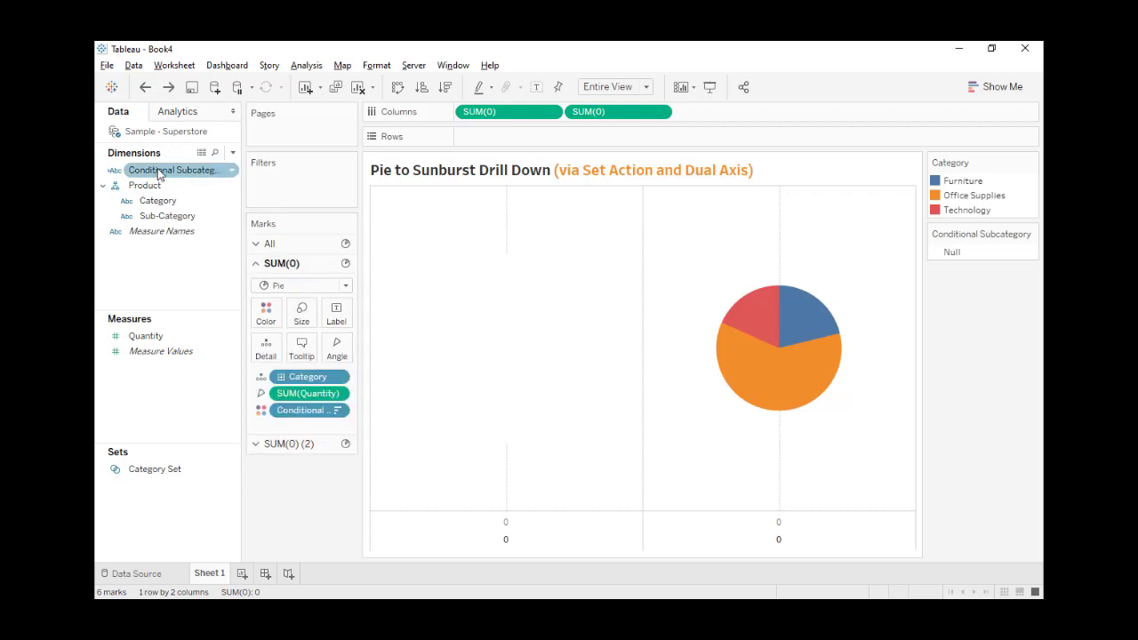
left_click_drag(158, 175, 339, 318)
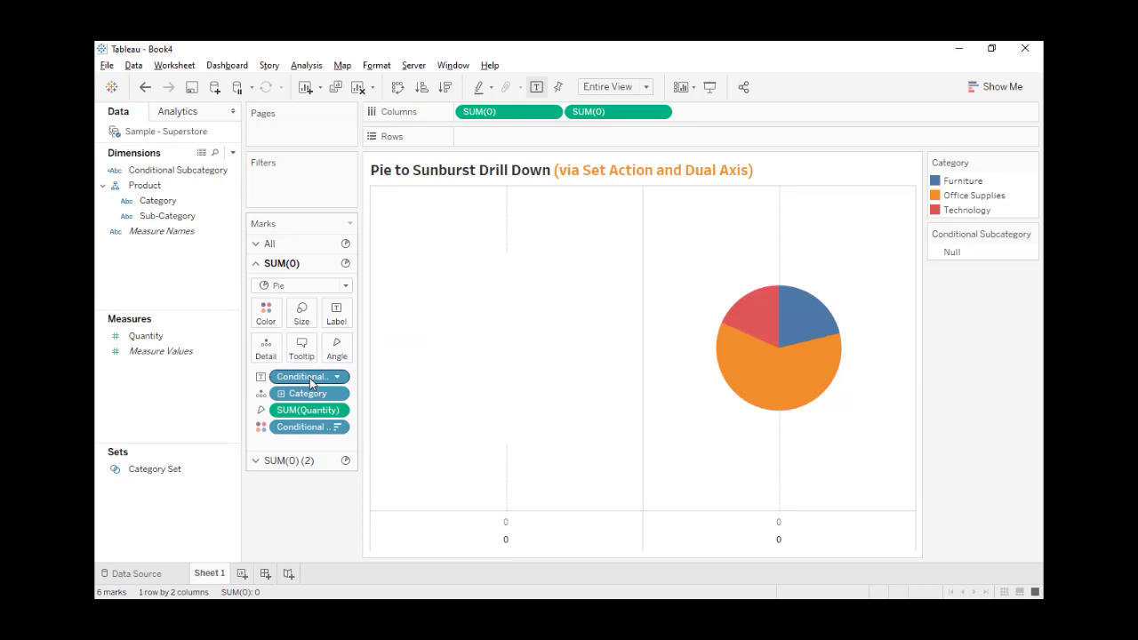
left_click_drag(305, 375, 313, 414)
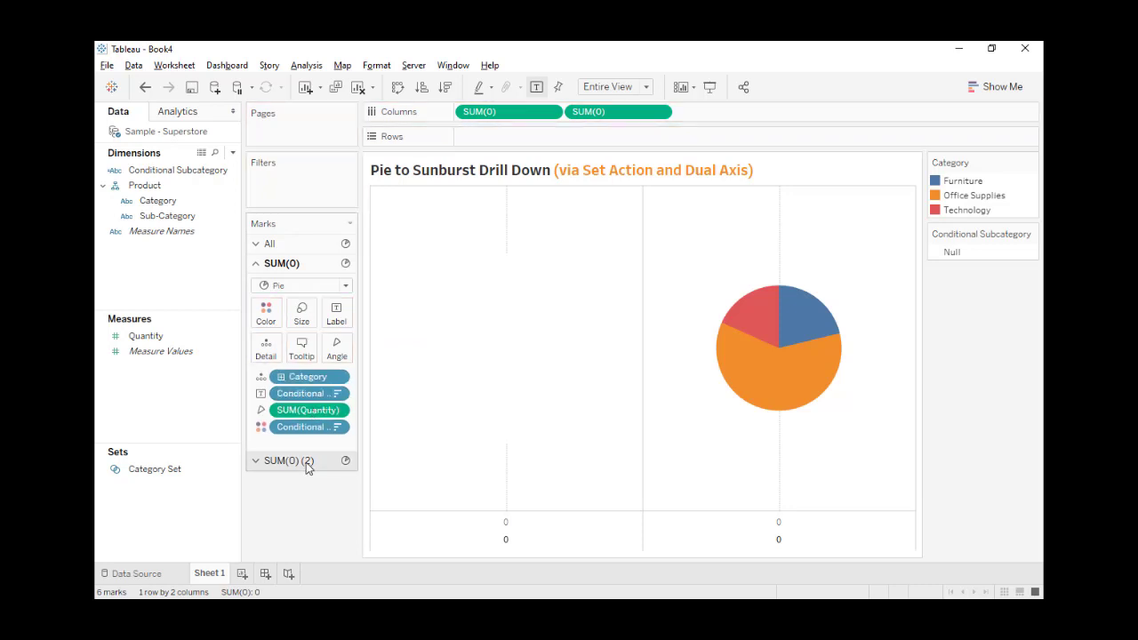
Check the labels by drilling into Furniture, Office Supplies and Technology, then clear the selection
mouse_move(825, 326)
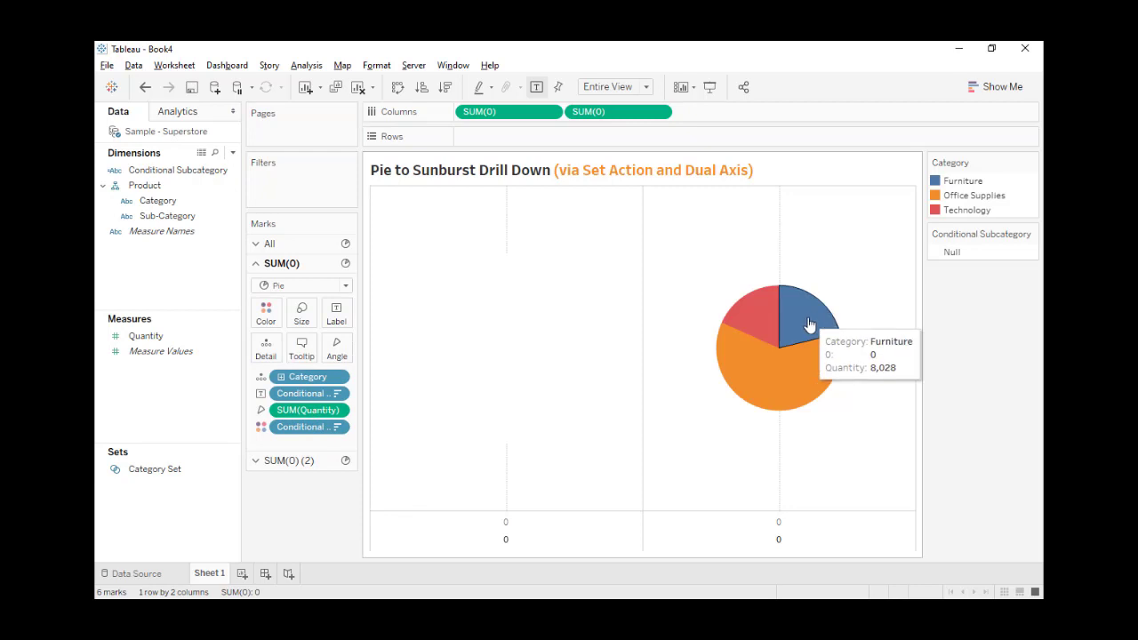
left_click(810, 326)
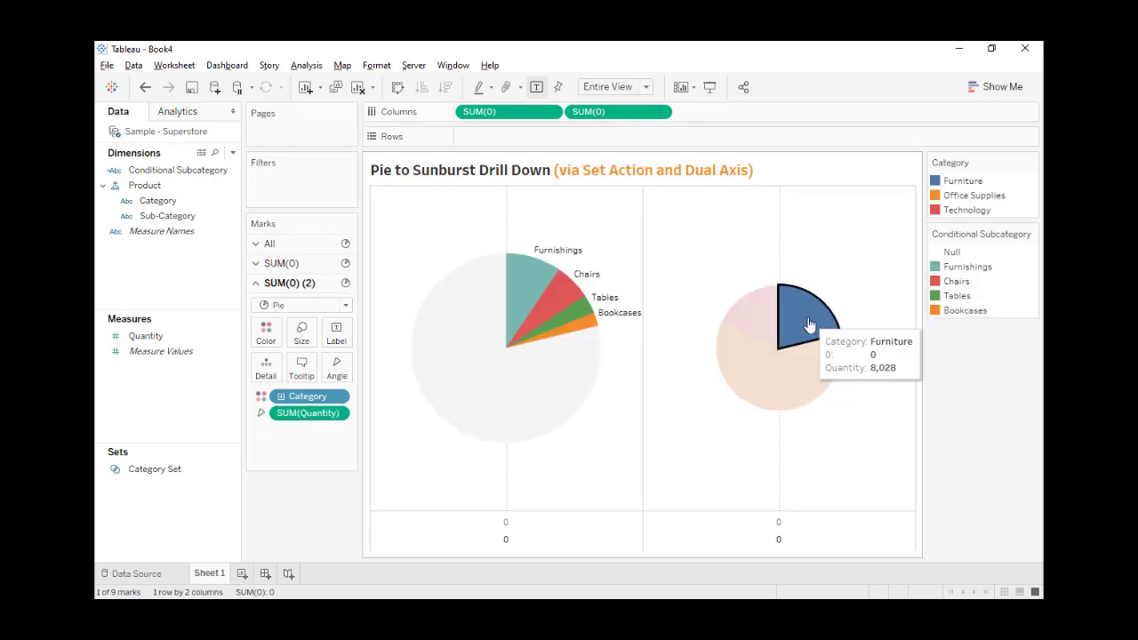
left_click(806, 368)
left_click(760, 316)
left_click(859, 408)
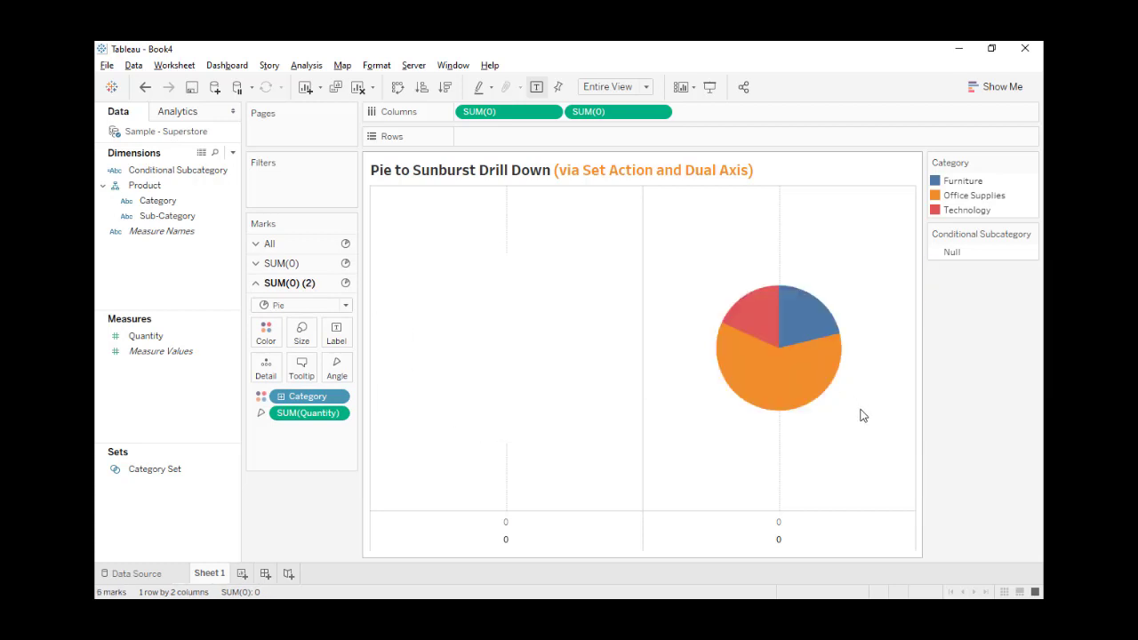
Put the second SUM(0) on a dual axis and synchronize the axes
left_click(659, 113)
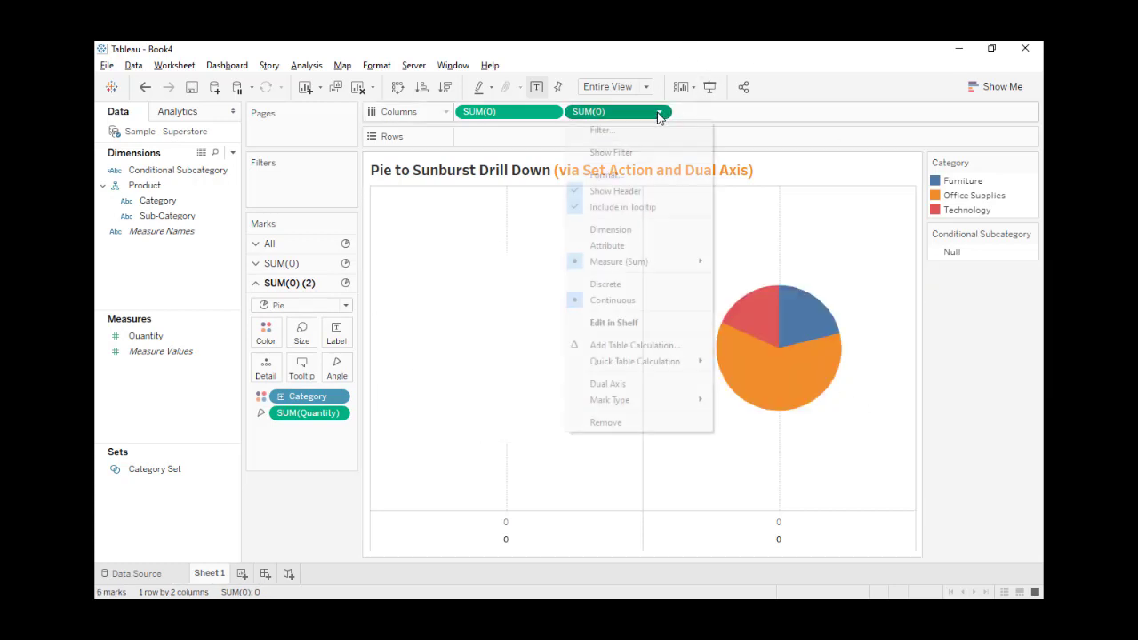
left_click(635, 386)
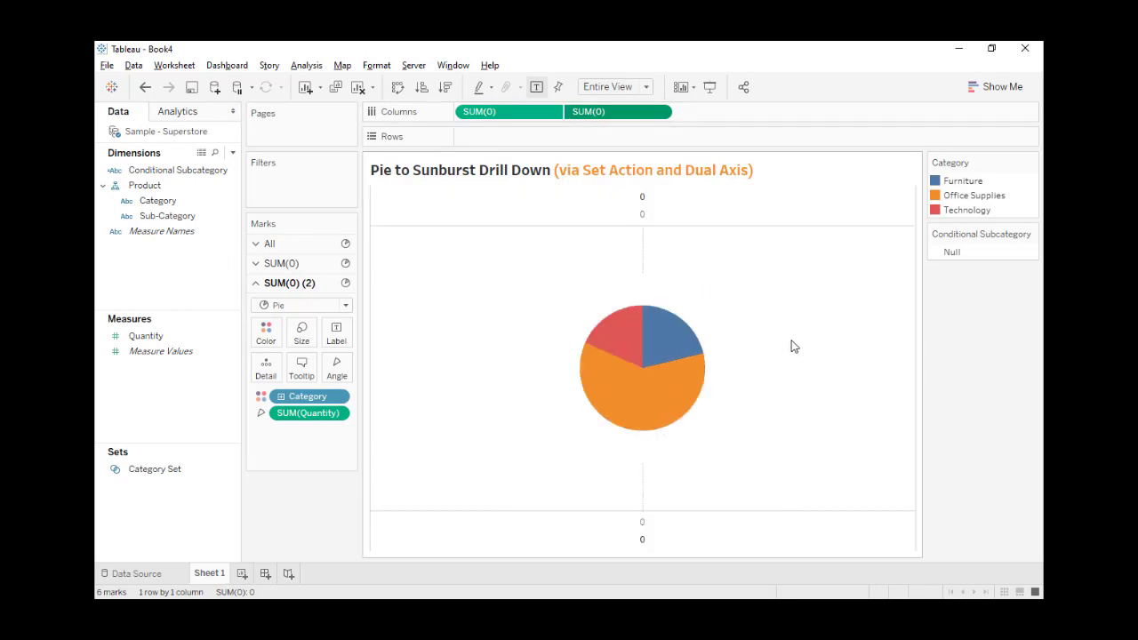
right_click(669, 531)
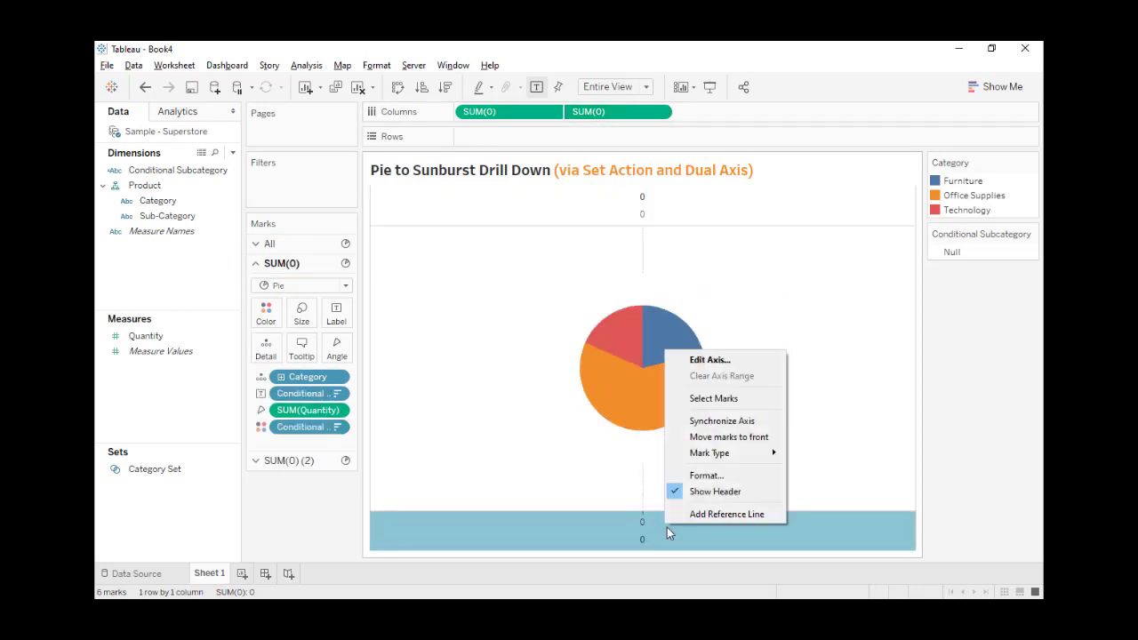
left_click(720, 422)
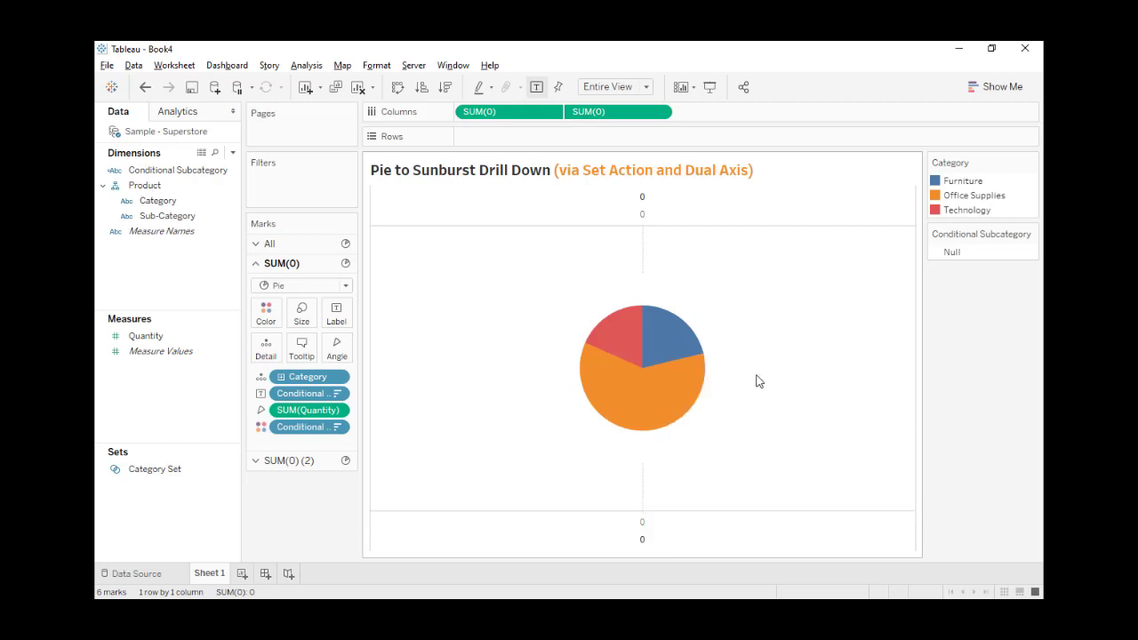
left_click(663, 343)
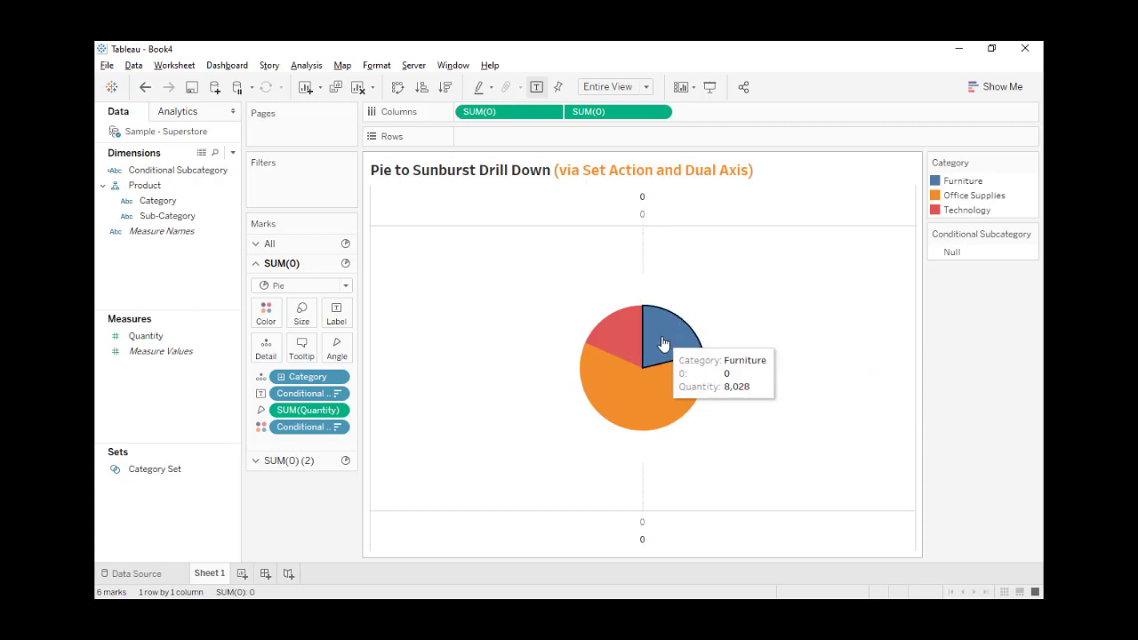
left_click(670, 408)
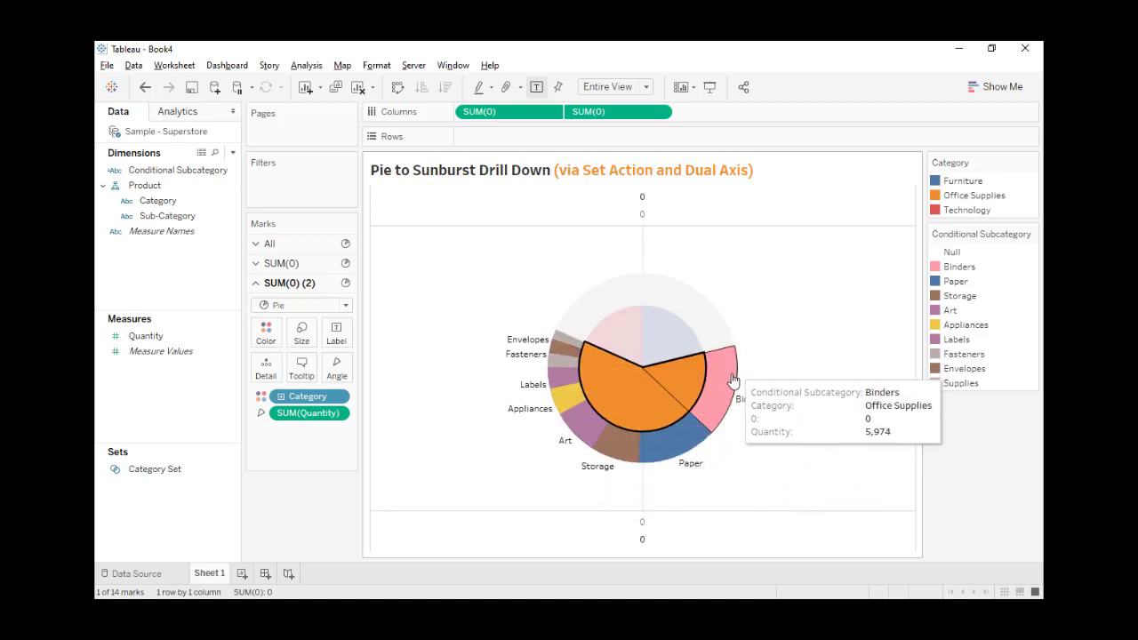
left_click(784, 346)
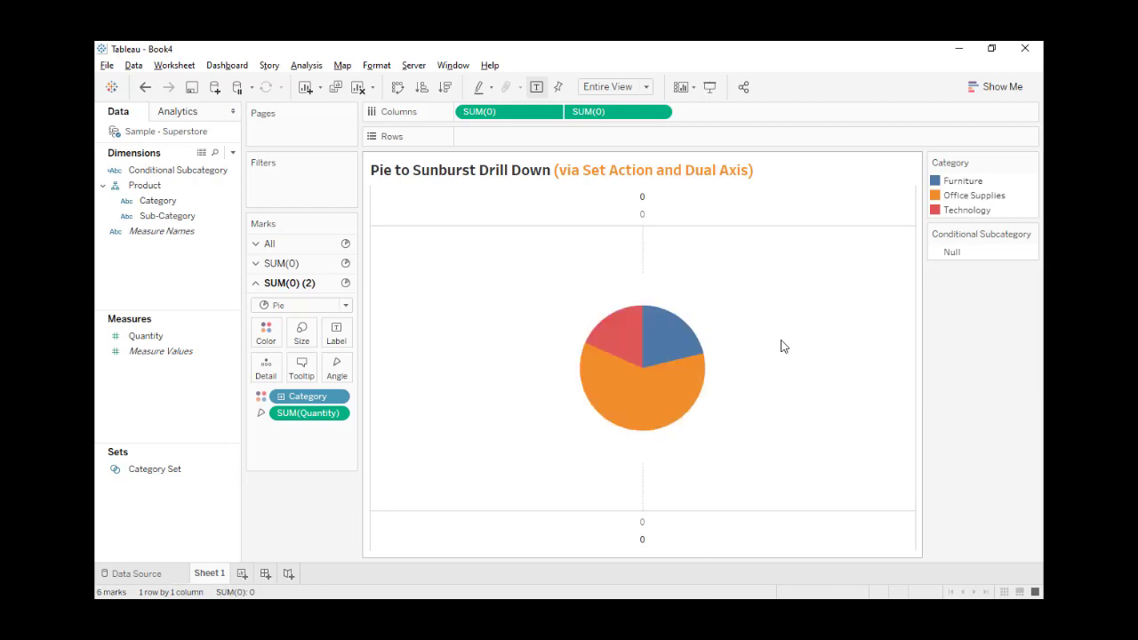